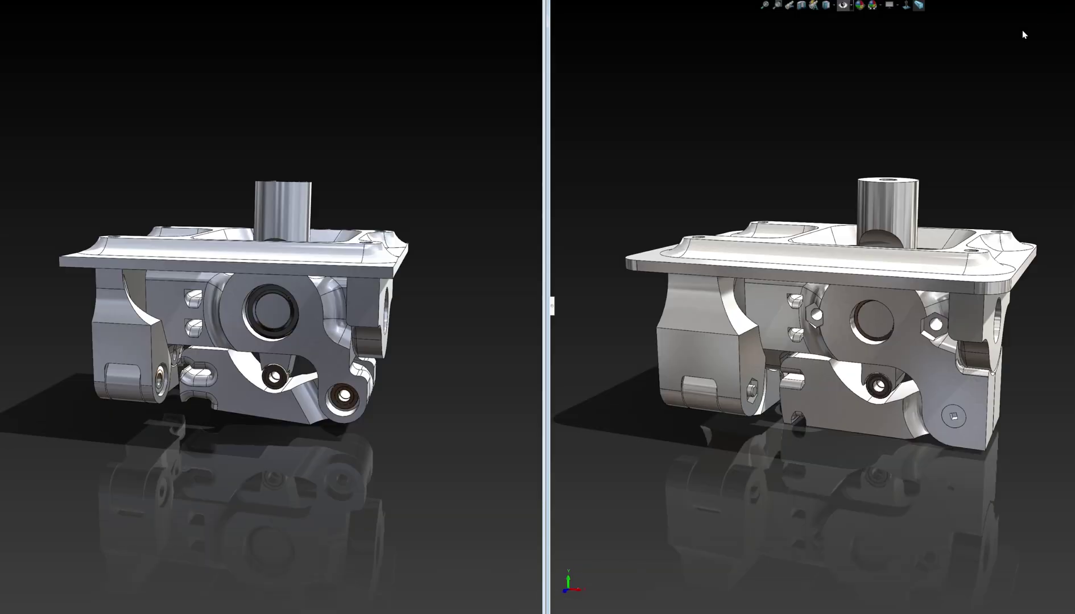
# Step: Examine the lower pivots, bearings and hex recesses on the axis blocks of both gimbal assemblies from several sides
pyautogui.moveTo(823, 176)
pyautogui.mouseDown(button='middle')
pyautogui.moveTo(789, 185)
pyautogui.moveTo(821, 178)
pyautogui.mouseUp(button='middle')
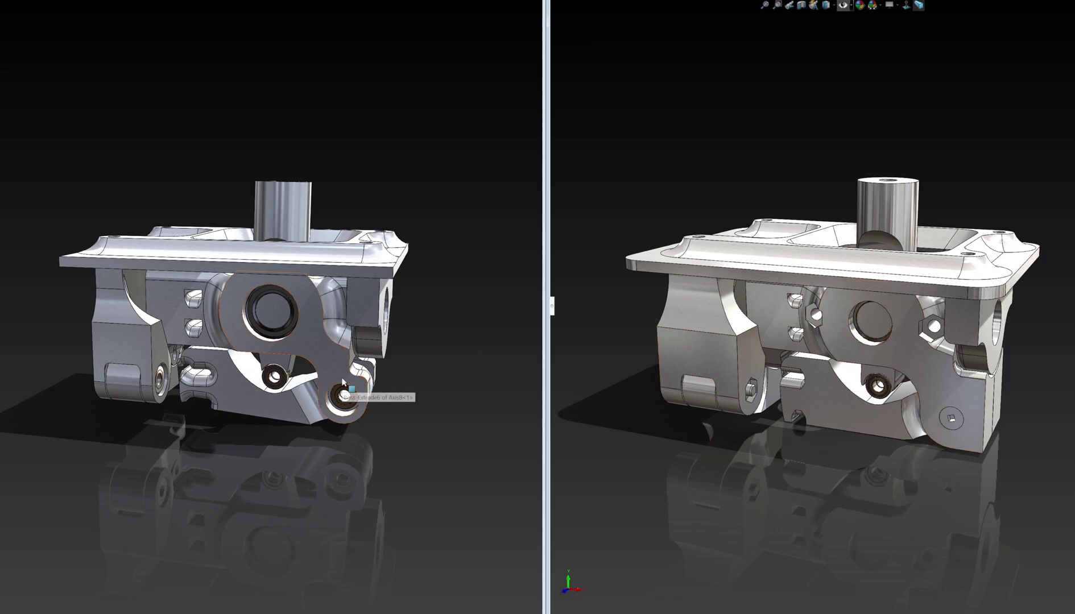
pyautogui.moveTo(387, 421); pyautogui.dragTo(330, 343, button='middle')
pyautogui.scroll(-4, 341, 371)
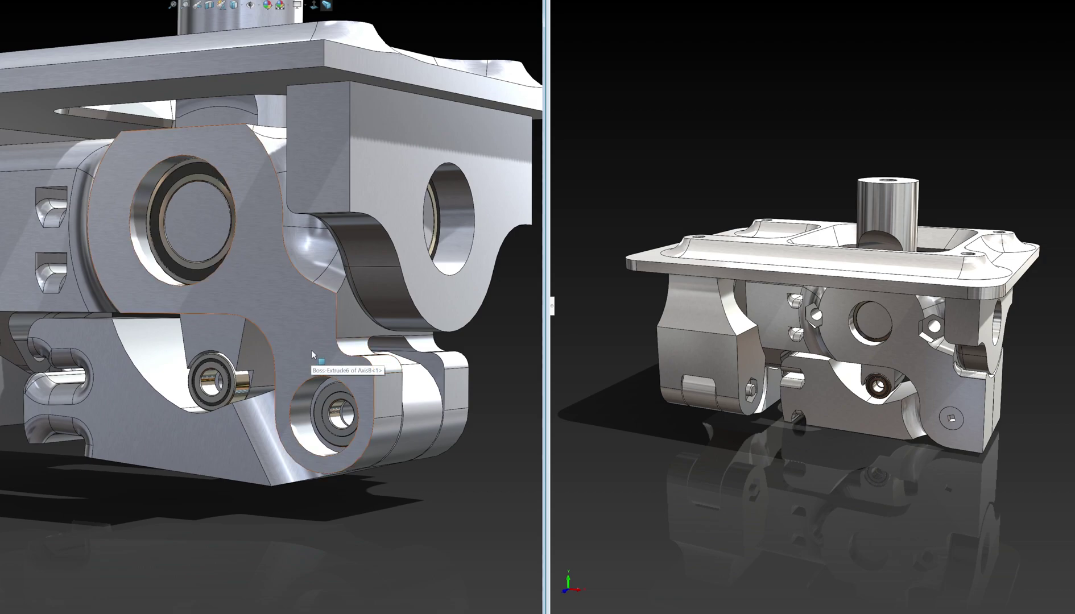
pyautogui.scroll(-10, 824, 372)
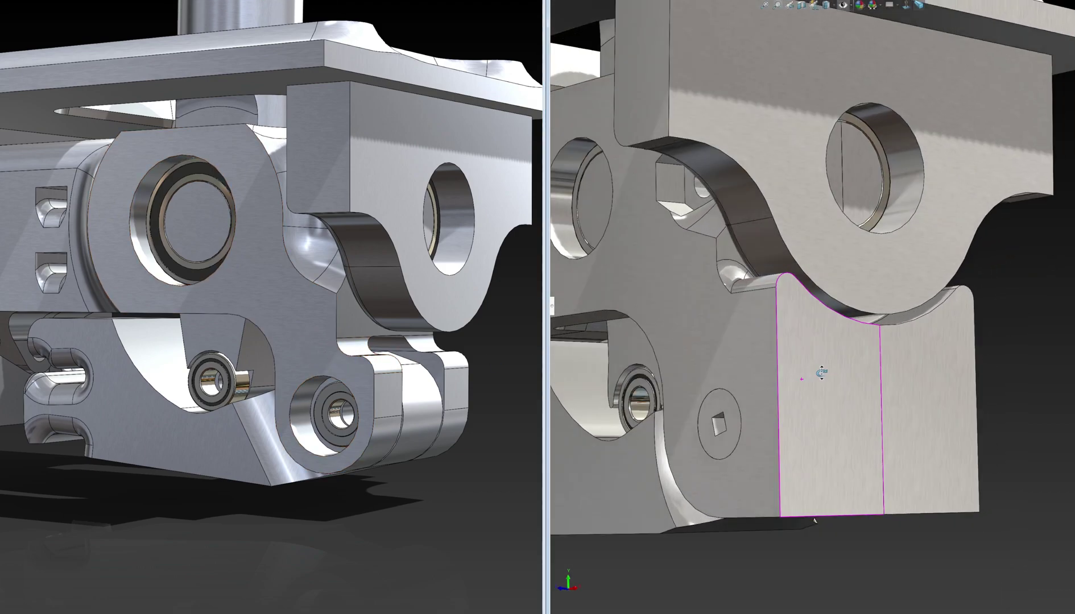
pyautogui.moveTo(824, 372); pyautogui.dragTo(828, 387, button='middle')
pyautogui.scroll(2, 828, 387)
pyautogui.moveTo(732, 361); pyautogui.dragTo(785, 375, button='middle')
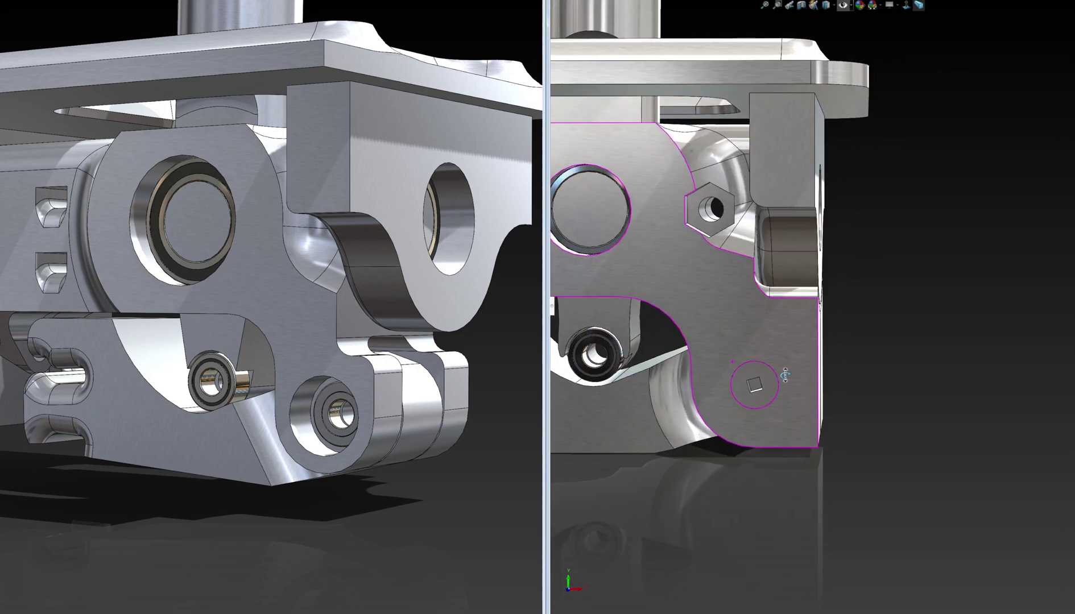
pyautogui.scroll(6, 785, 375)
pyautogui.moveTo(799, 323); pyautogui.dragTo(729, 254, button='middle')
pyautogui.scroll(-8, 728, 254)
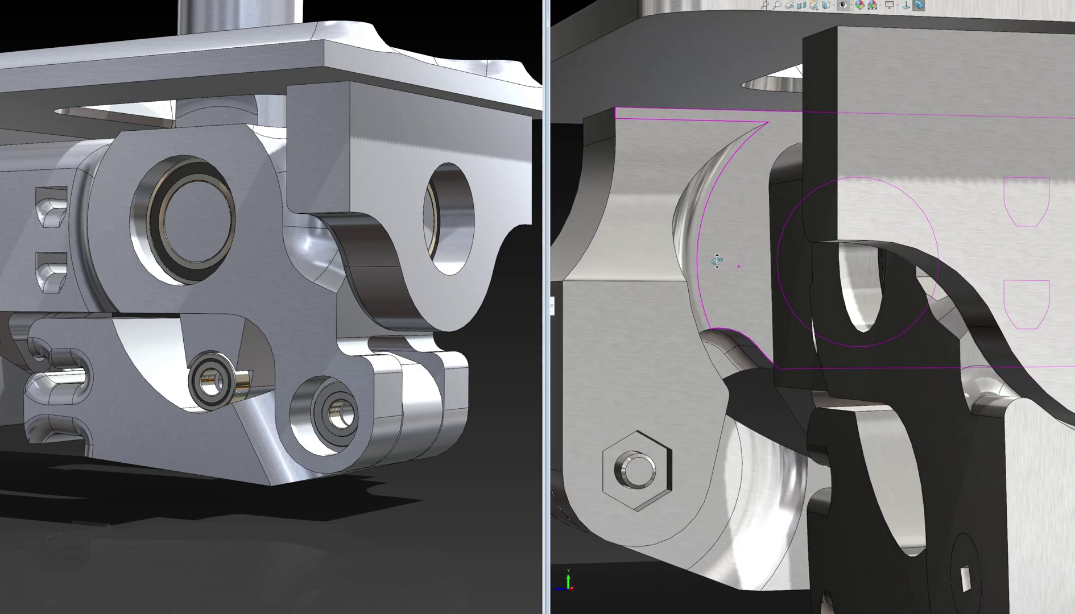
pyautogui.scroll(5, 233, 284)
pyautogui.scroll(-4, 136, 264)
# Step: Compare the outer arm's bearing pivot in the first assembly with the bolted hex recess version in the second assembly
pyautogui.moveTo(136, 264); pyautogui.dragTo(102, 269, button='middle')
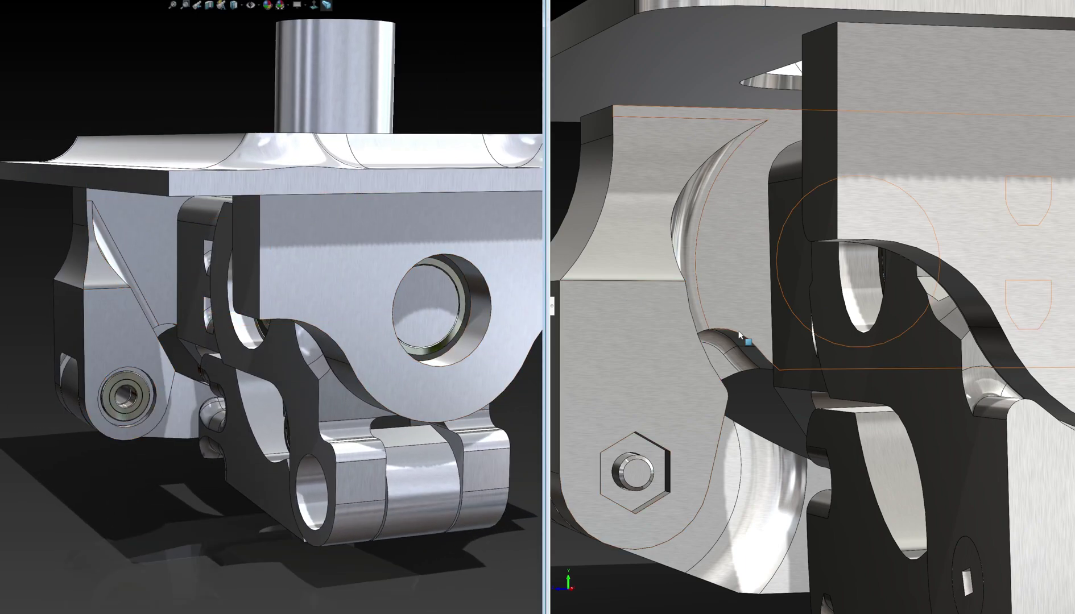
pyautogui.moveTo(707, 291); pyautogui.dragTo(682, 272, button='middle')
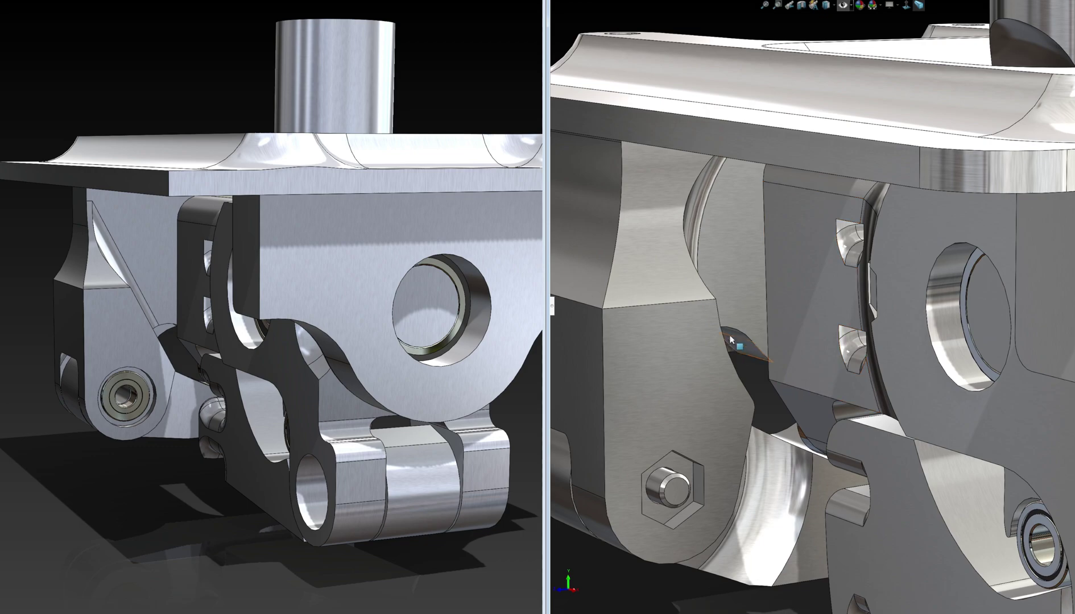
pyautogui.scroll(2, 777, 323)
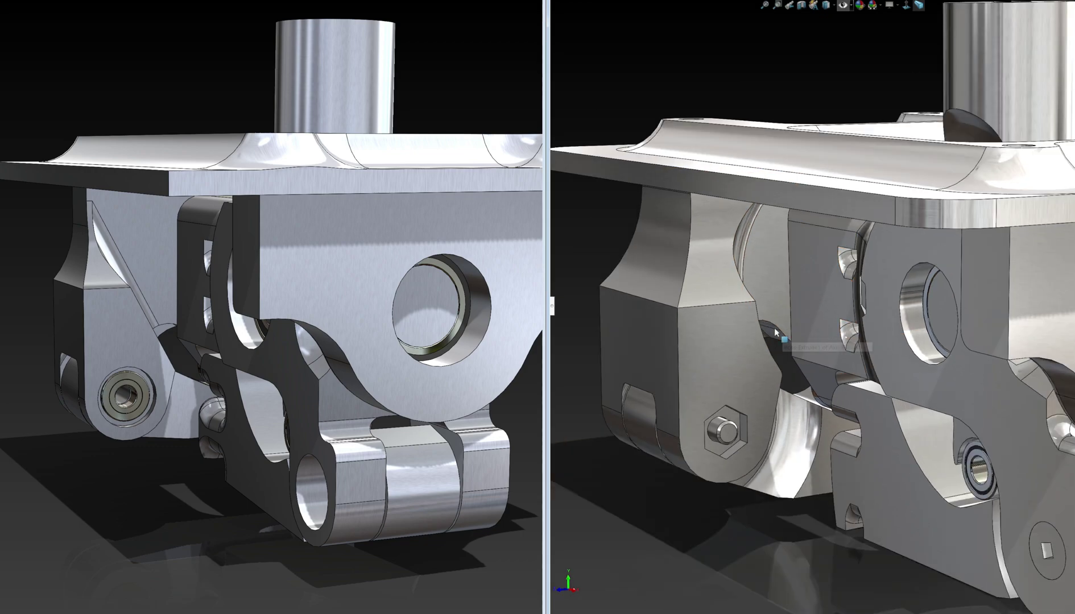
pyautogui.moveTo(773, 328); pyautogui.dragTo(831, 333, button='middle')
pyautogui.hotkey('ctrl', '1')
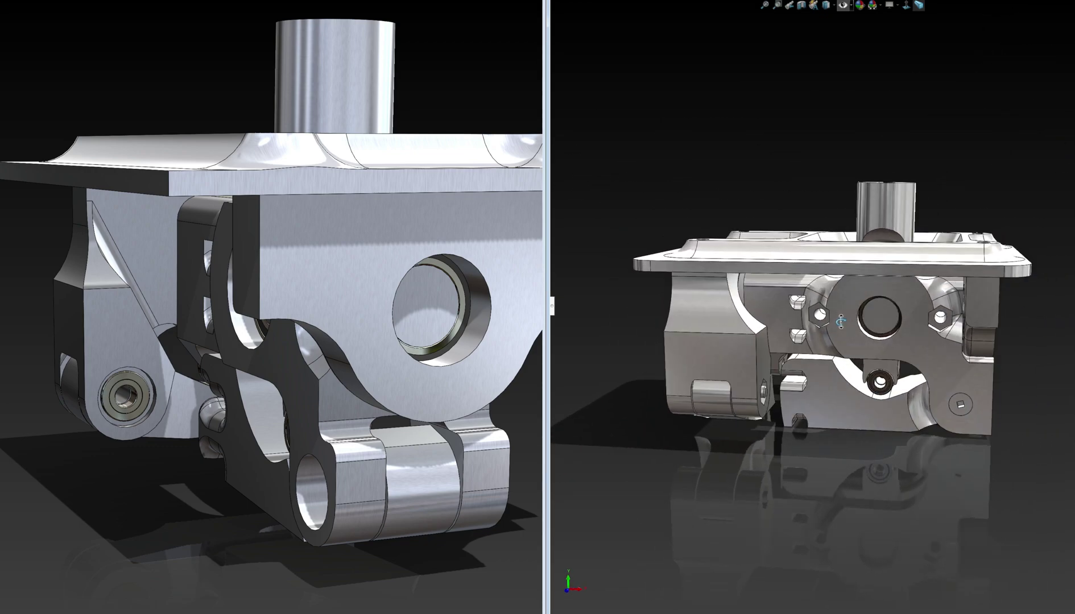
pyautogui.moveTo(237, 298); pyautogui.dragTo(263, 307, button='middle')
pyautogui.scroll(3, 265, 301)
pyautogui.scroll(-1, 260, 307)
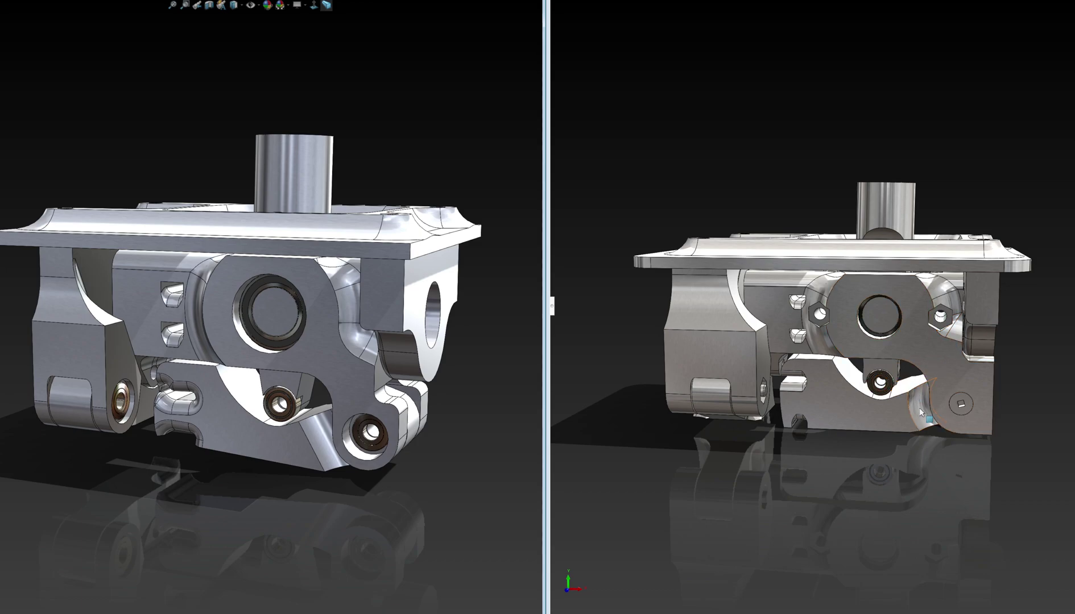
# Step: Select the central lever's bearing bore and the round pivot cap with the square socket in the second assembly
pyautogui.scroll(-5, 933, 410)
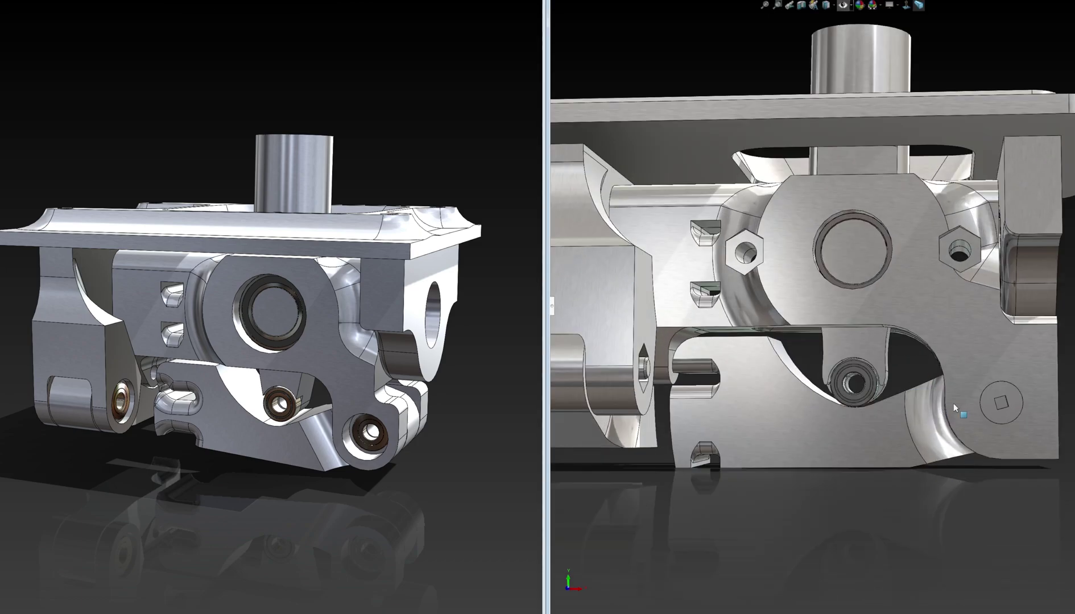
pyautogui.click(853, 383)
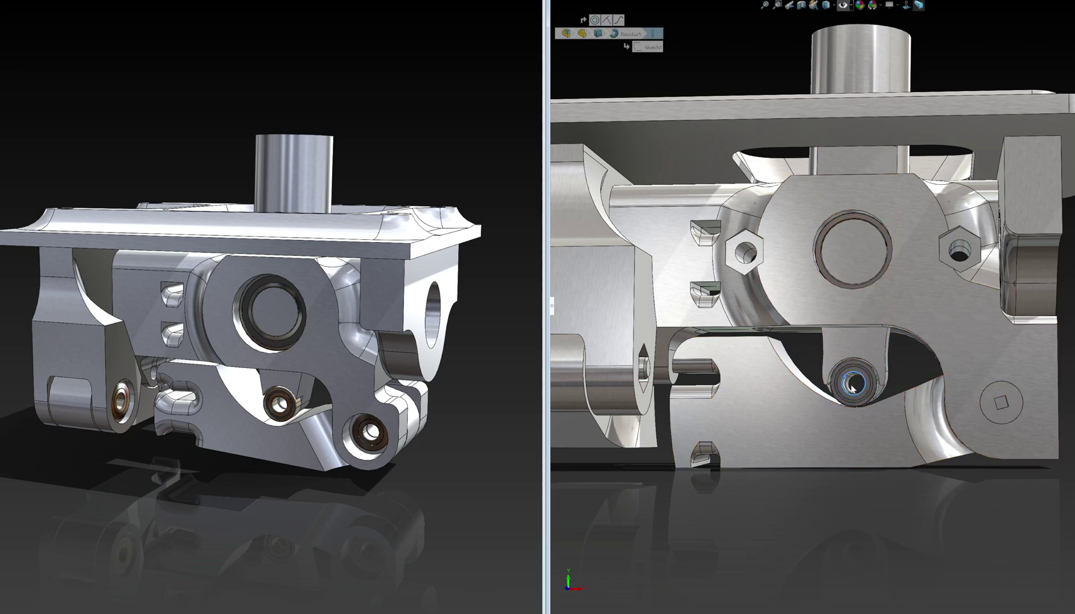
pyautogui.keyDown('ctrl'); pyautogui.click(1001, 402); pyautogui.keyUp('ctrl')
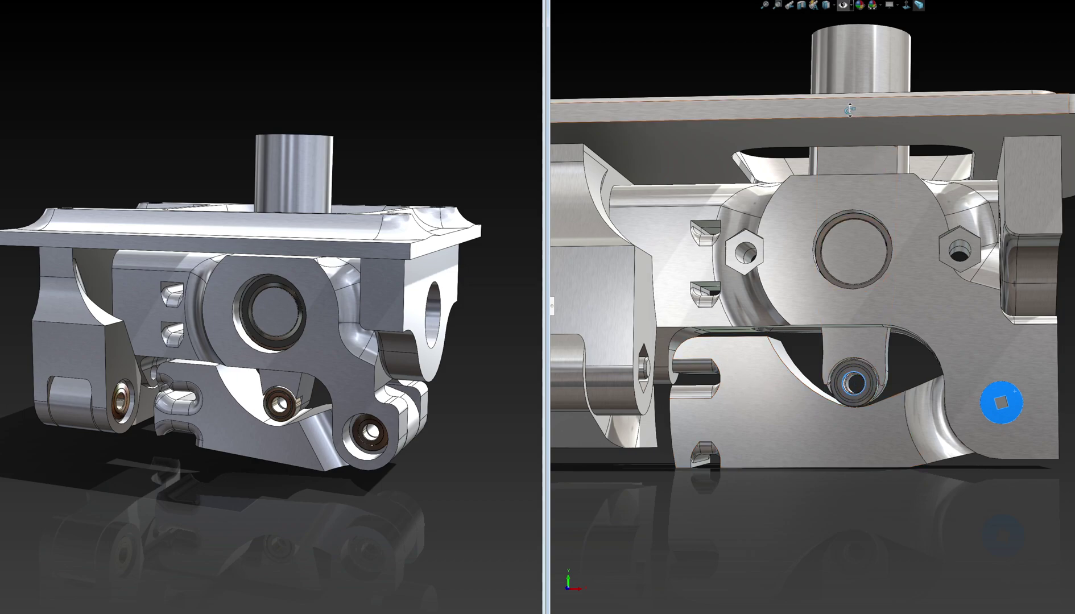
# Step: Tilt the central shaft to one side and bring it back upright to check how the cam linkage moves
pyautogui.scroll(2, 861, 116)
pyautogui.moveTo(861, 116); pyautogui.dragTo(852, 176, button='middle')
pyautogui.click(850, 169)
pyautogui.moveTo(851, 174); pyautogui.dragTo(760, 180)
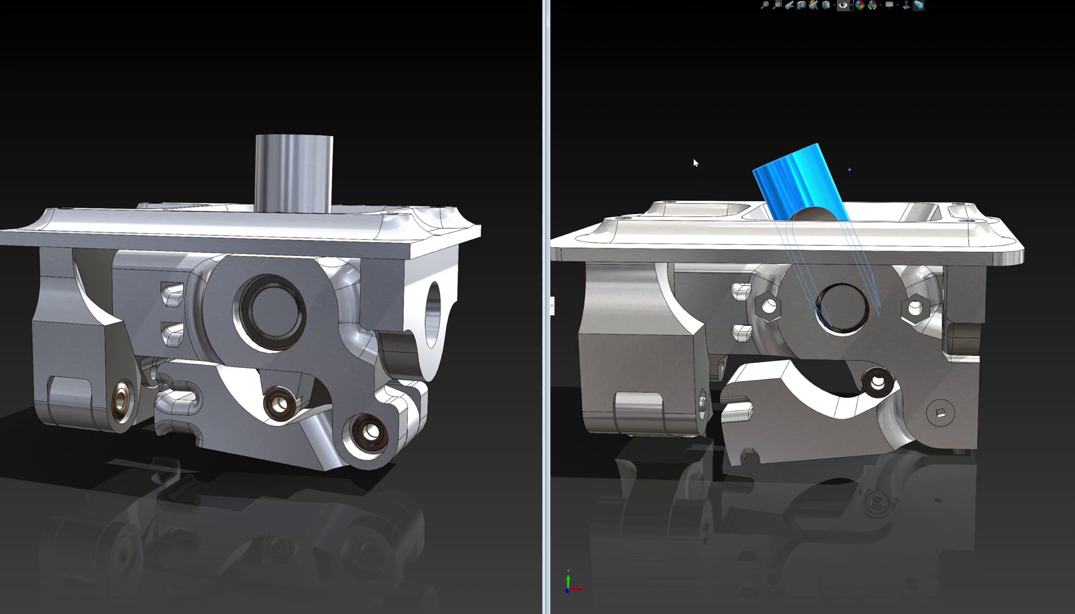
pyautogui.moveTo(695, 163); pyautogui.dragTo(739, 287, button='middle')
pyautogui.moveTo(788, 287); pyautogui.dragTo(897, 316)
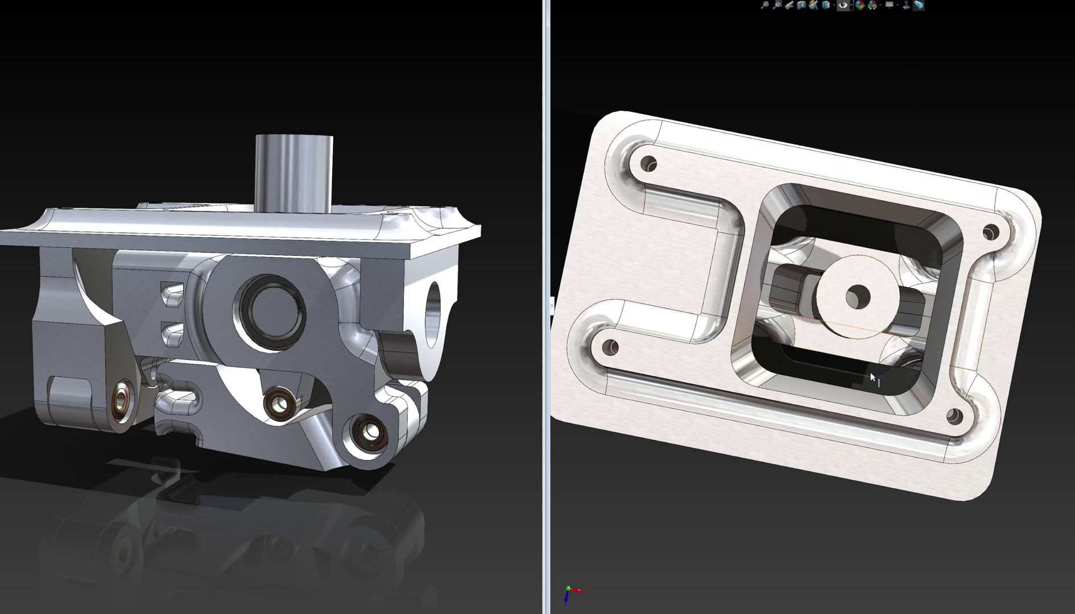
# Step: Compare the undersides of the two assemblies by selecting the flat bottom face of the cam arm in each
pyautogui.moveTo(868, 386); pyautogui.dragTo(845, 278, button='middle')
pyautogui.scroll(-3, 839, 415)
pyautogui.moveTo(839, 412); pyautogui.dragTo(794, 323, button='middle')
pyautogui.scroll(2, 794, 323)
pyautogui.moveTo(852, 408); pyautogui.dragTo(776, 387, button='middle')
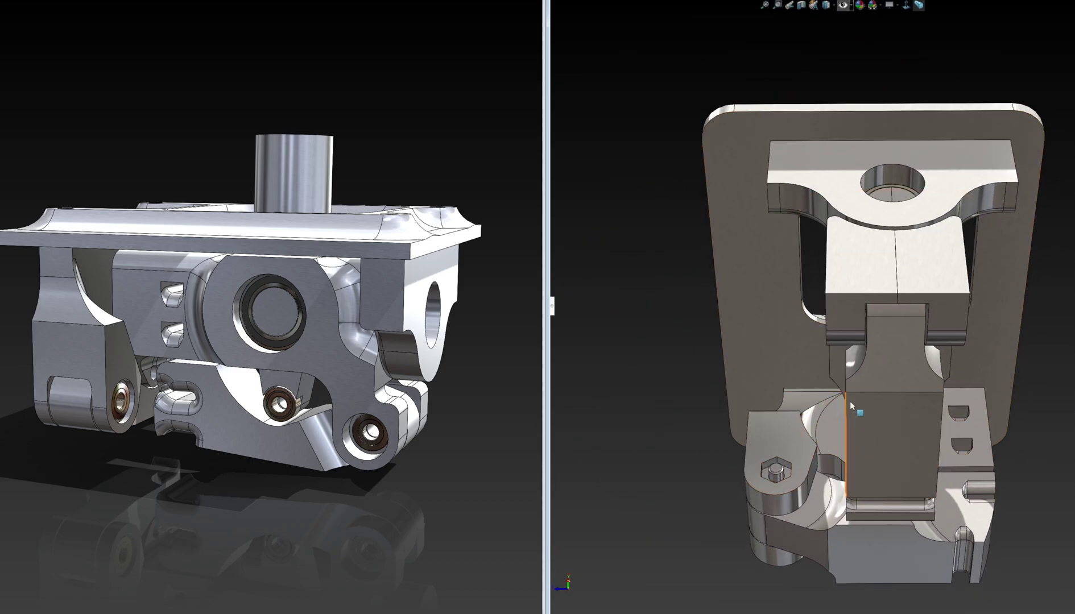
pyautogui.click(891, 406)
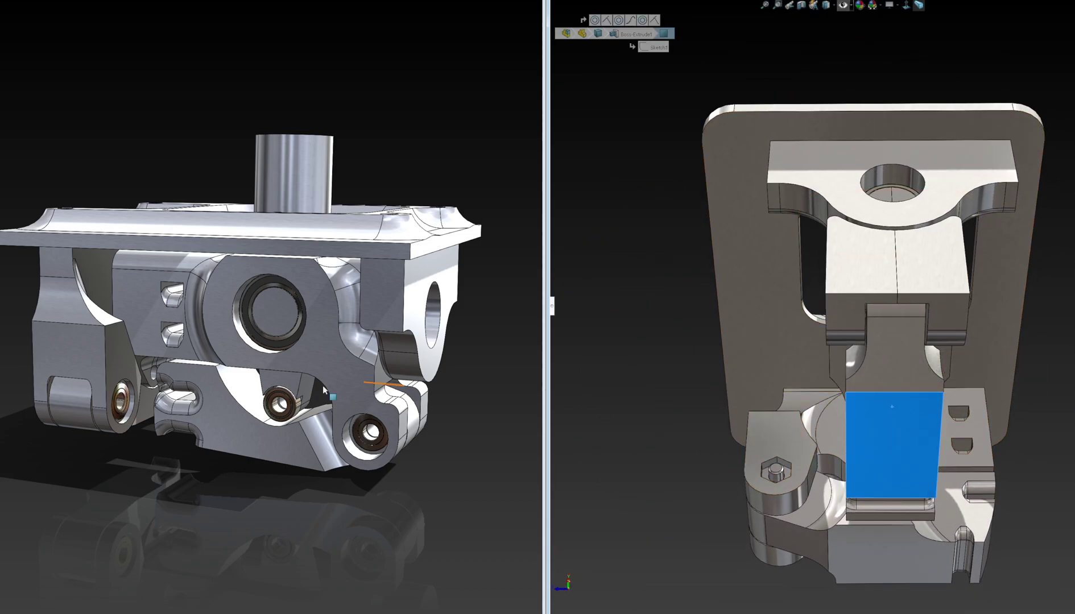
pyautogui.moveTo(305, 391); pyautogui.dragTo(90, 401, button='middle')
pyautogui.click(122, 372)
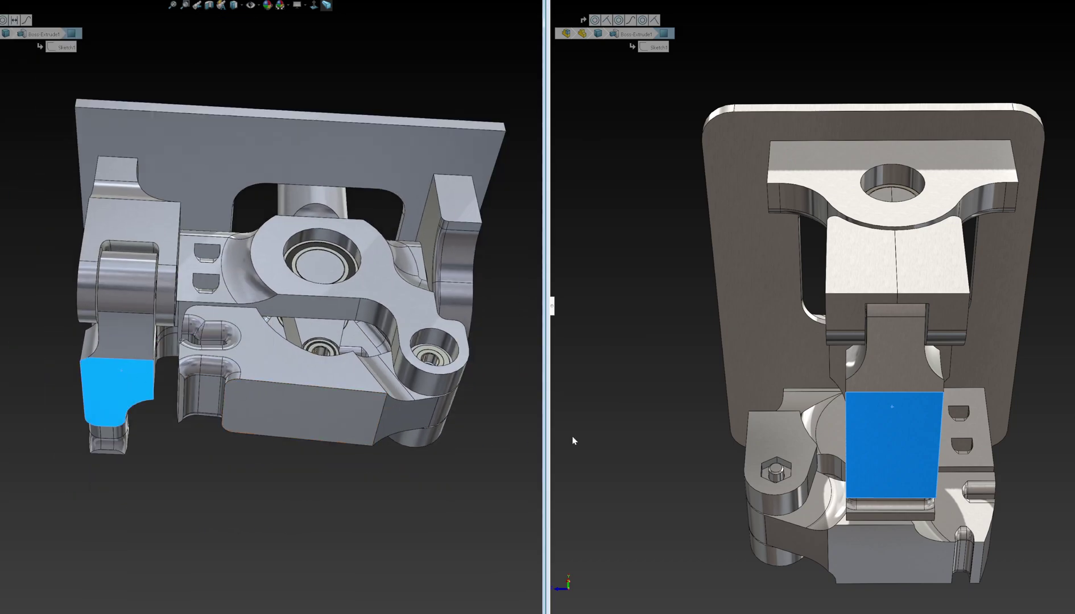
# Step: Compare the cam arms and pivot ends of both assemblies from the side and front, and clear the face selection
pyautogui.moveTo(620, 444); pyautogui.dragTo(870, 524, button='middle')
pyautogui.scroll(-5, 752, 516)
pyautogui.scroll(3, 801, 296)
pyautogui.moveTo(693, 394); pyautogui.dragTo(745, 384, button='middle')
pyautogui.moveTo(826, 390); pyautogui.dragTo(746, 376, button='middle')
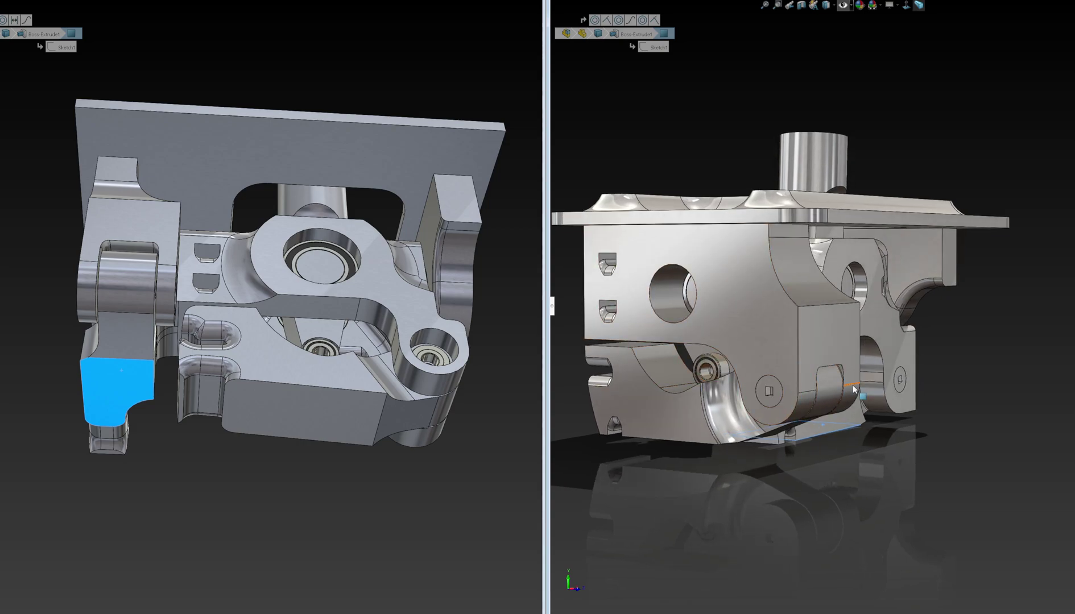
pyautogui.moveTo(856, 387); pyautogui.dragTo(724, 382, button='middle')
pyautogui.scroll(-1, 918, 370)
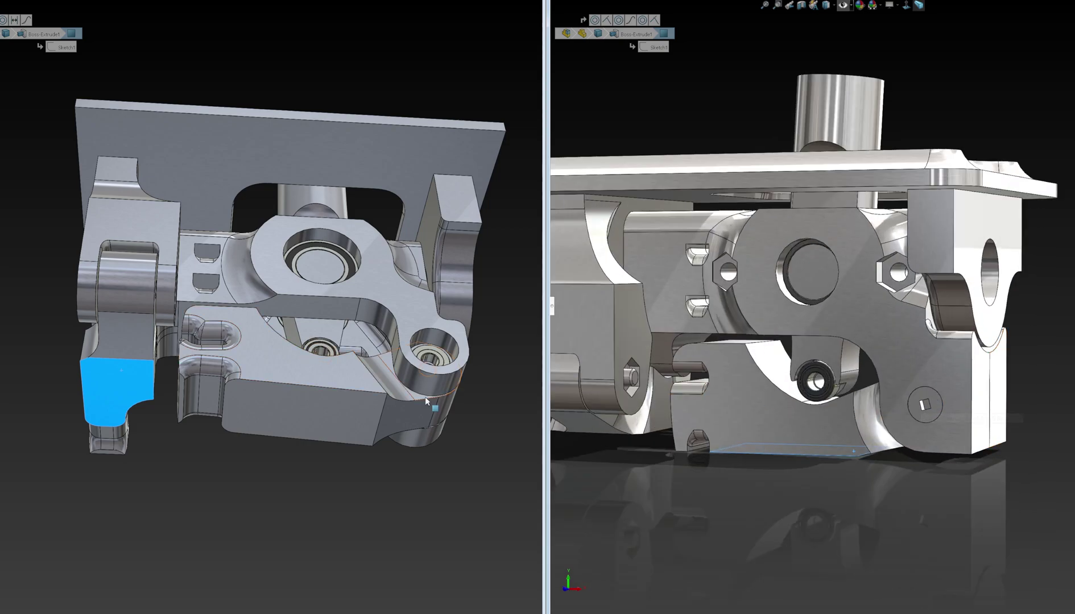
pyautogui.moveTo(428, 401); pyautogui.dragTo(400, 376, button='middle')
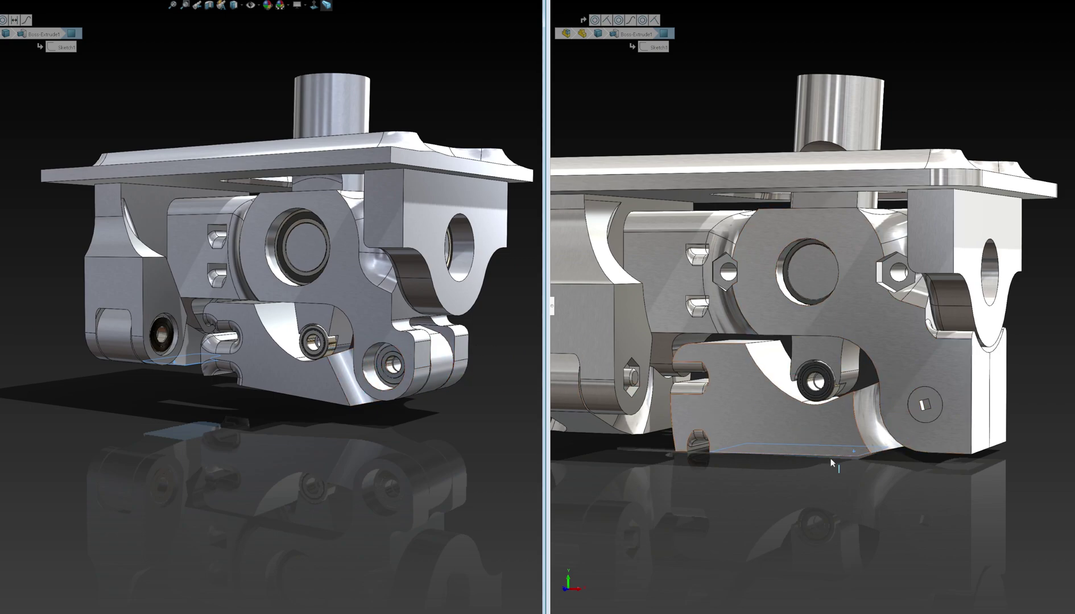
pyautogui.click(832, 508)
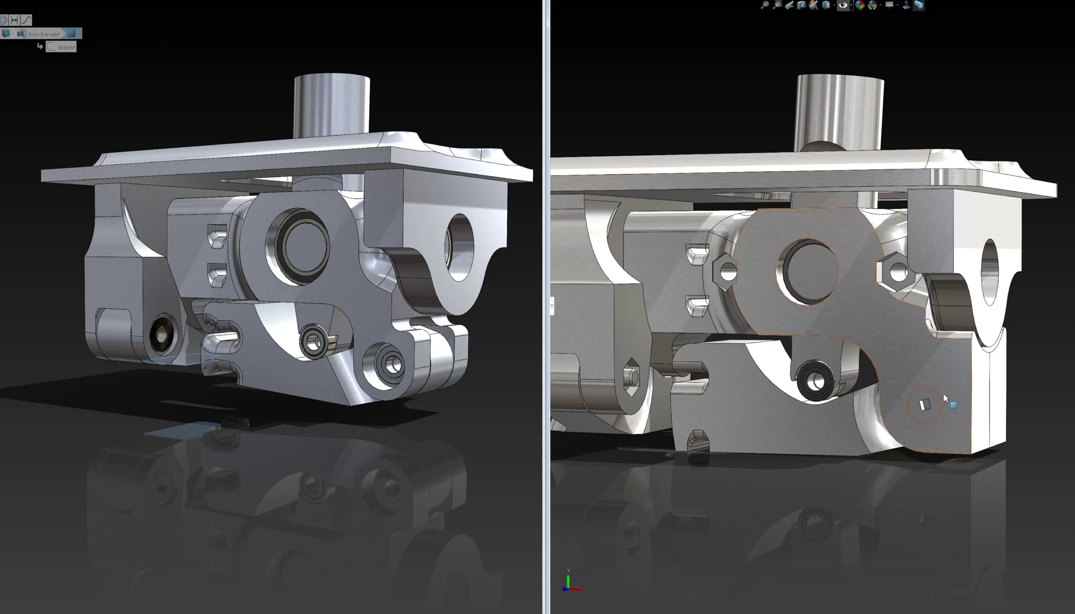
# Step: Select the front face of the second assembly's Axis B Block and compare both assemblies from the opposite end
pyautogui.moveTo(912, 398); pyautogui.dragTo(963, 407, button='middle')
pyautogui.click(880, 437)
pyautogui.click(913, 438)
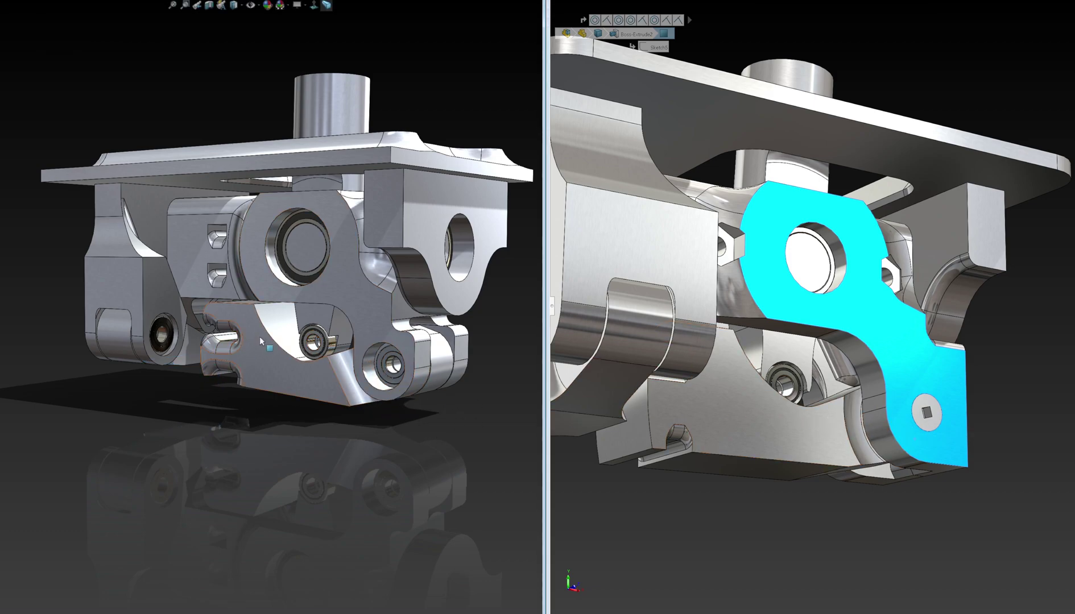
pyautogui.moveTo(227, 352); pyautogui.dragTo(496, 319, button='middle')
pyautogui.moveTo(689, 339); pyautogui.dragTo(658, 299, button='middle')
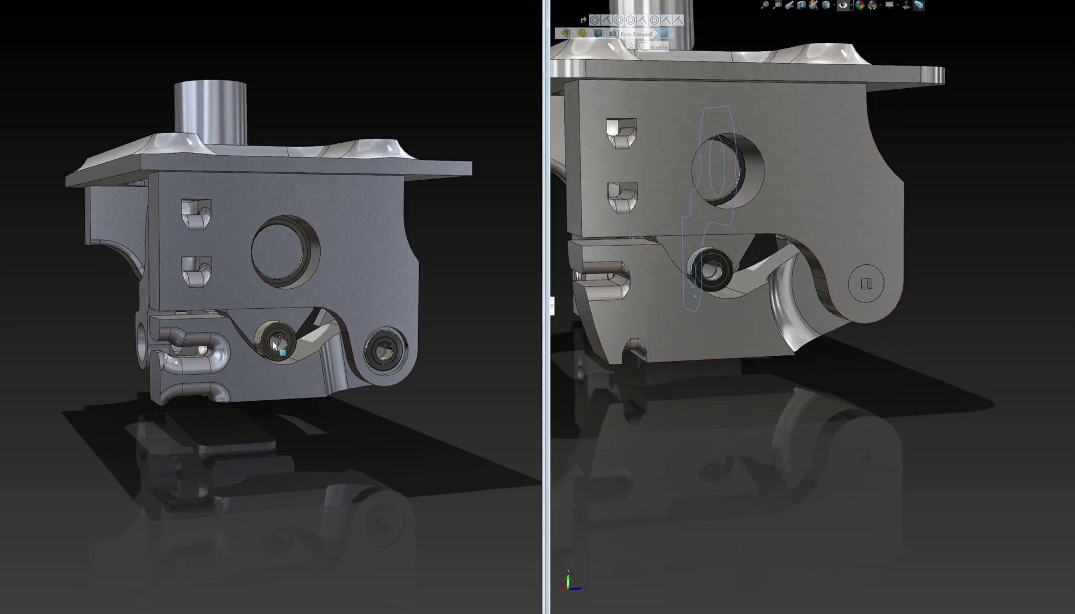
pyautogui.moveTo(694, 201); pyautogui.dragTo(702, 169, button='middle')
pyautogui.scroll(4, 703, 169)
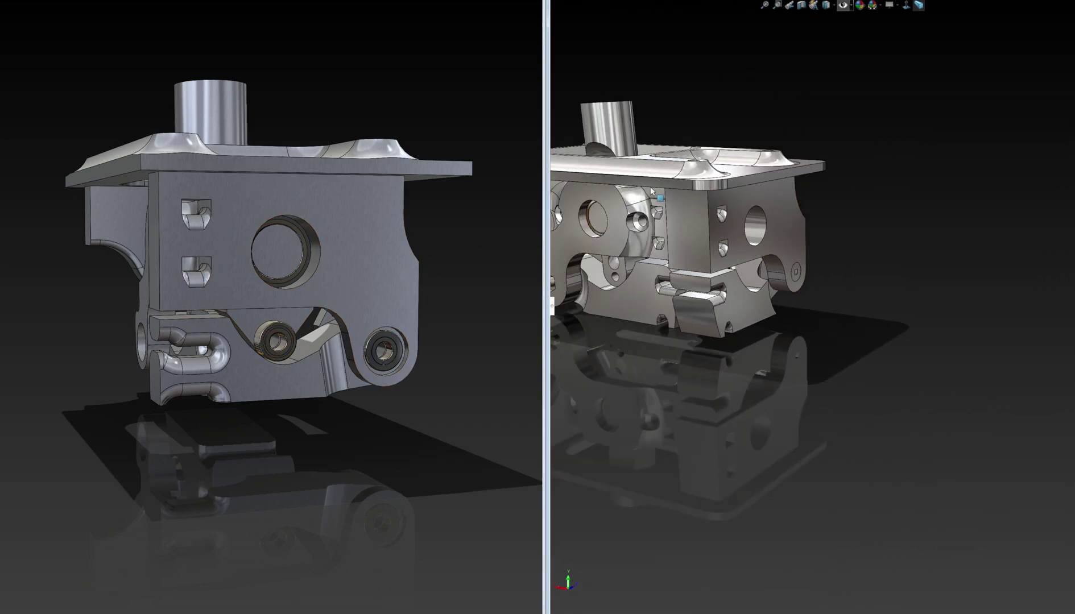
# Step: Open the Axis B Block component of the second assembly as a separate part
pyautogui.keyDown('ctrl'); pyautogui.moveTo(651, 198); pyautogui.dragTo(800, 326, button='middle'); pyautogui.keyUp('ctrl')
pyautogui.scroll(-1, 799, 327)
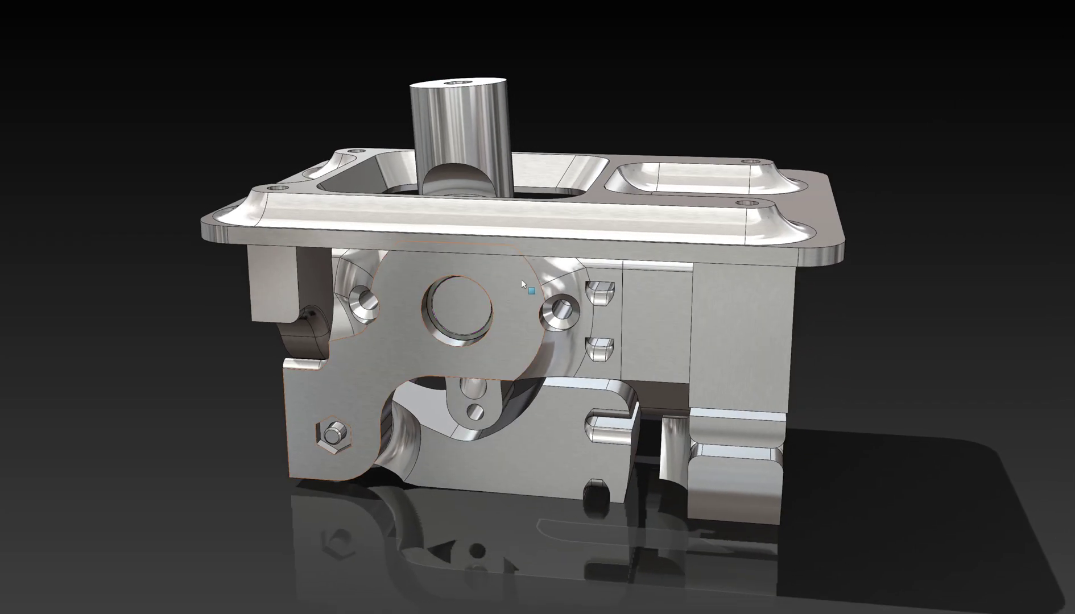
pyautogui.rightClick(528, 268)
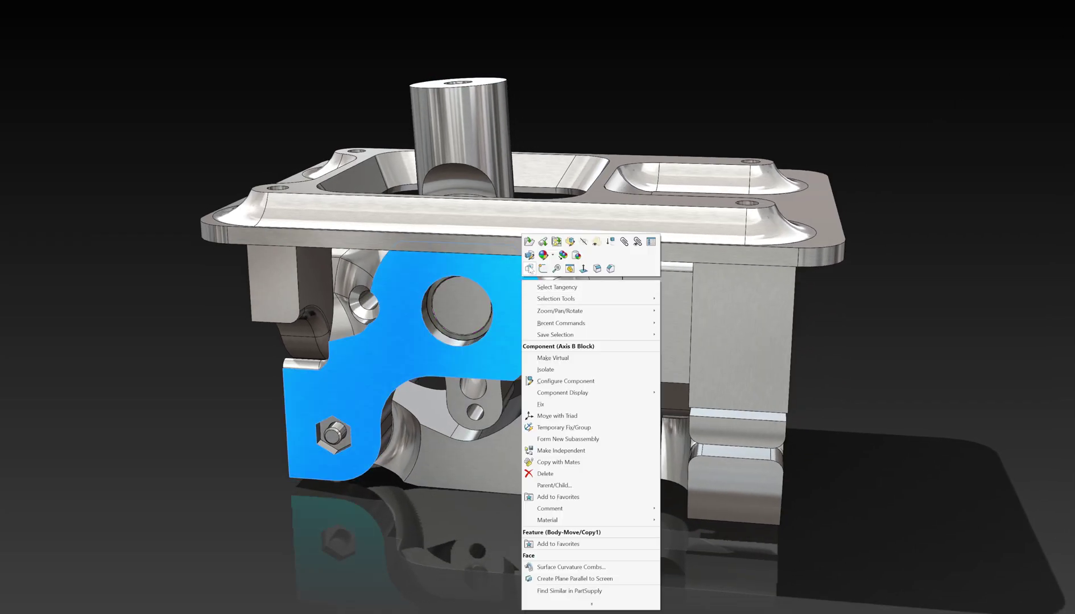
pyautogui.click(528, 242)
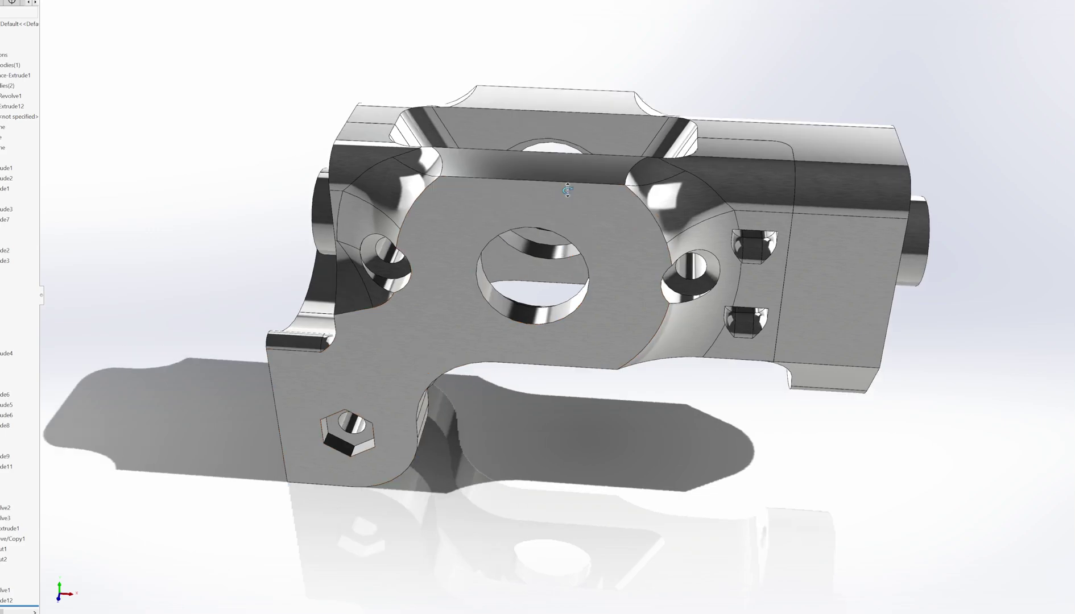
# Step: Clear the selection in the opened block and narrow the feature tree to enlarge the model view
pyautogui.moveTo(567, 190)
pyautogui.mouseDown(button='middle')
pyautogui.moveTo(599, 253)
pyautogui.moveTo(588, 307)
pyautogui.moveTo(614, 250)
pyautogui.moveTo(579, 196)
pyautogui.mouseUp(button='middle')
pyautogui.click(579, 196)
pyautogui.press('Escape')
pyautogui.moveTo(39, 301); pyautogui.dragTo(11, 301)
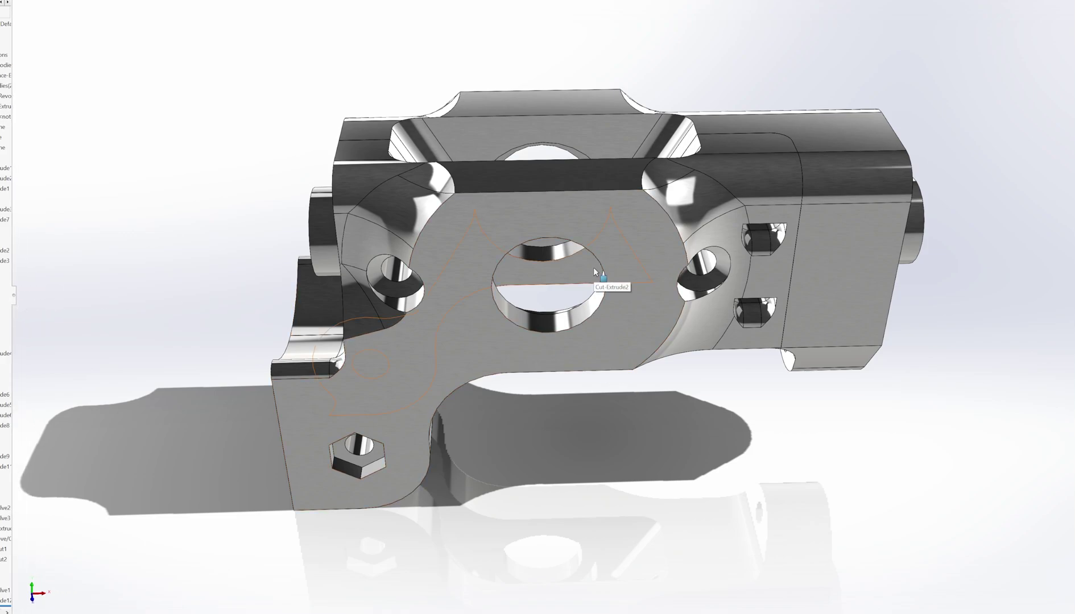
# Step: Highlight the Cut-Extrude12 solid body to distinguish it from the block's other body
pyautogui.moveTo(593, 277); pyautogui.dragTo(570, 292, button='middle')
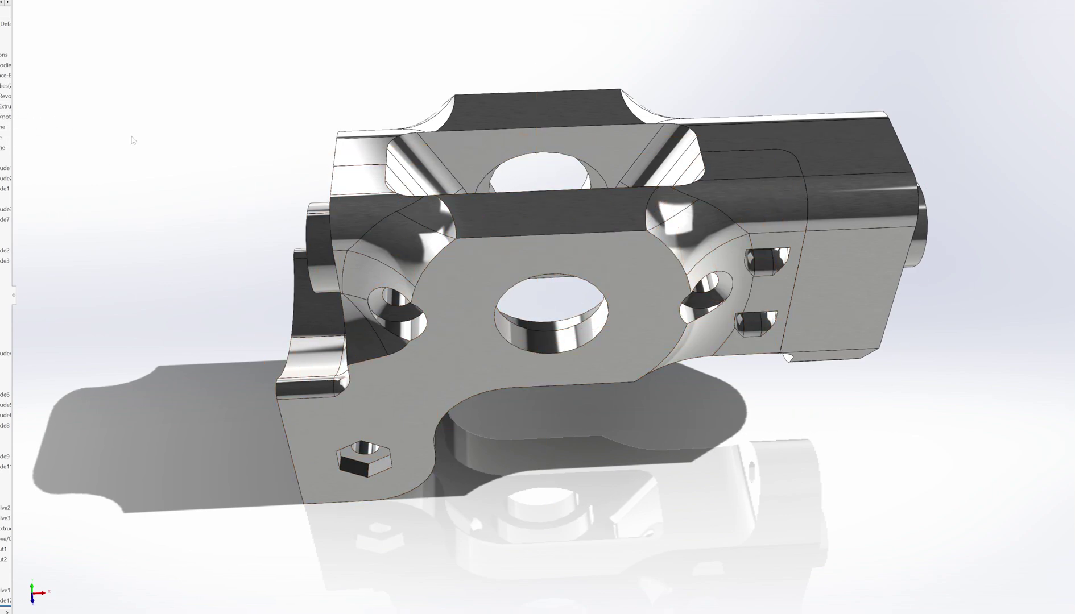
pyautogui.rightClick(9, 104)
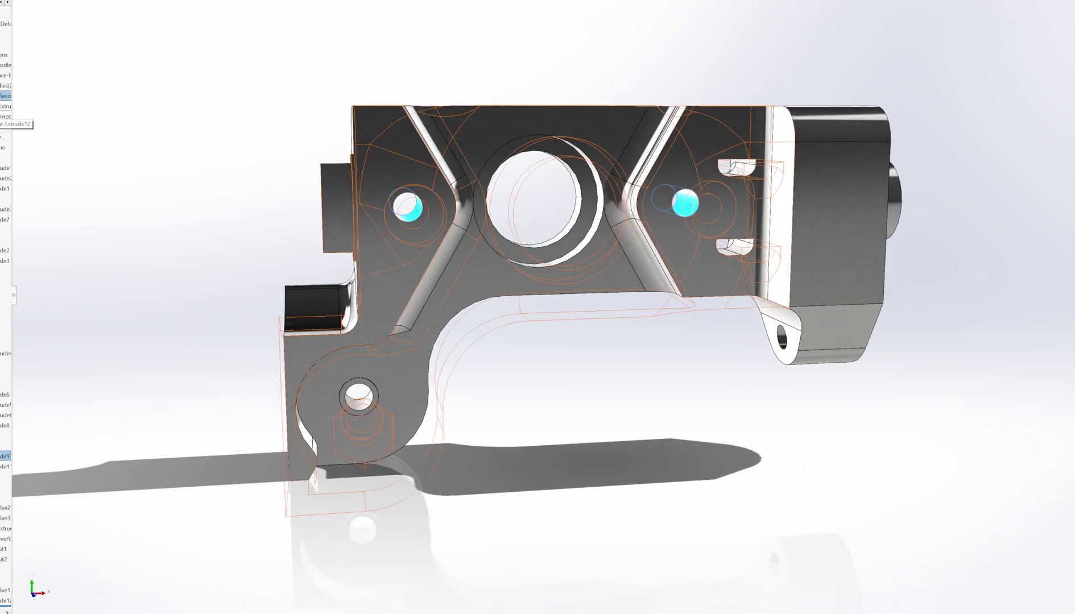
pyautogui.rightClick(4, 104)
pyautogui.click(2, 94)
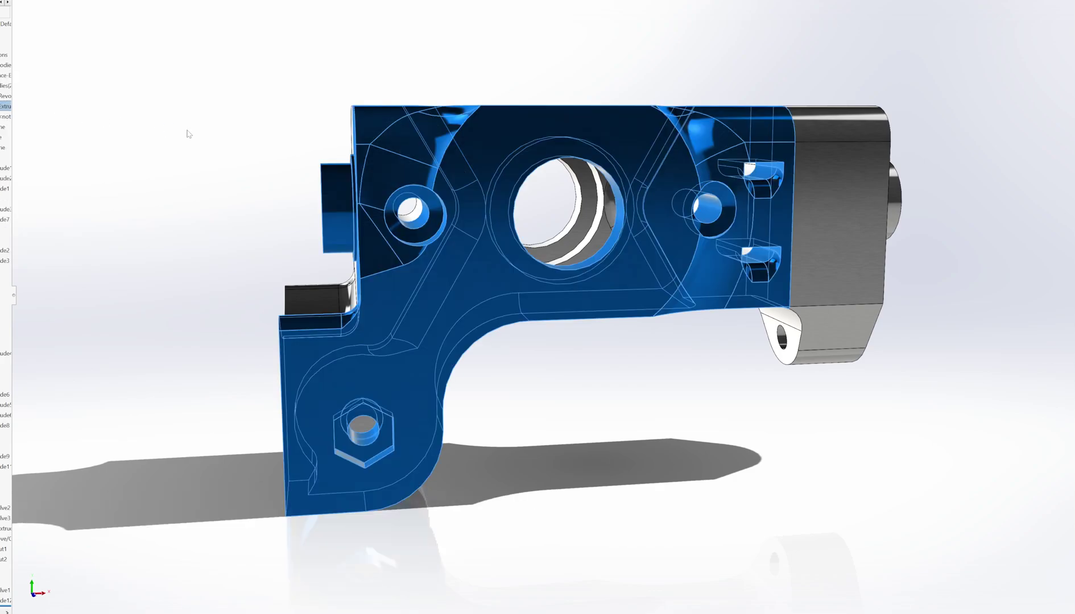
# Step: Examine the block's two clamping holes, cylindrical end bosses and lower hex recess from both ends
pyautogui.moveTo(438, 182); pyautogui.dragTo(448, 244, button='middle')
pyautogui.scroll(2, 486, 208)
pyautogui.moveTo(525, 222)
pyautogui.mouseDown(button='middle')
pyautogui.moveTo(583, 197)
pyautogui.moveTo(618, 197)
pyautogui.moveTo(561, 192)
pyautogui.moveTo(524, 206)
pyautogui.moveTo(530, 213)
pyautogui.mouseUp(button='middle')
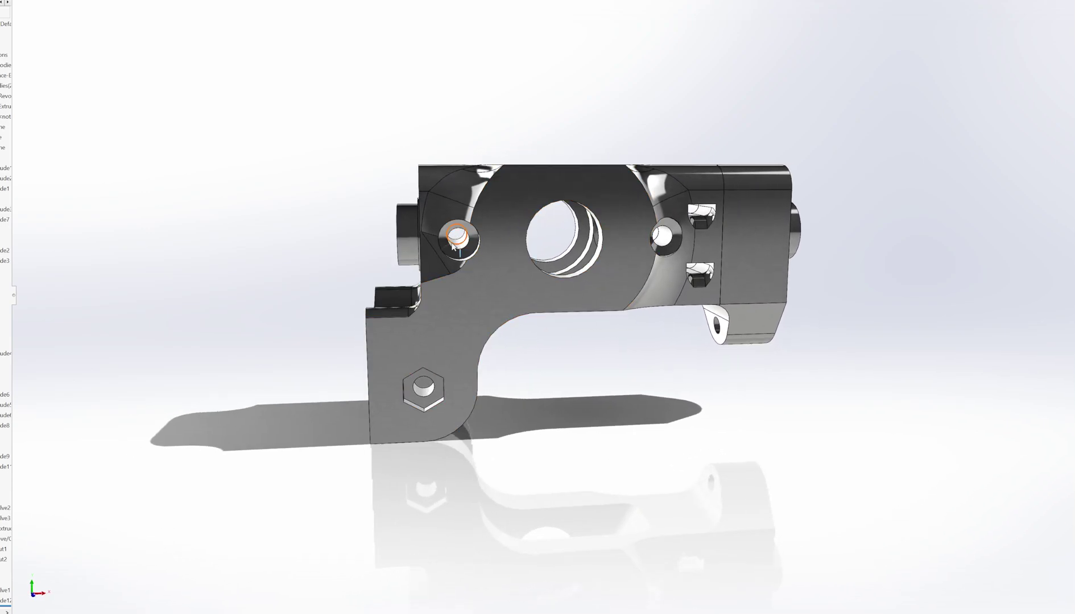
pyautogui.moveTo(452, 244); pyautogui.dragTo(752, 226, button='middle')
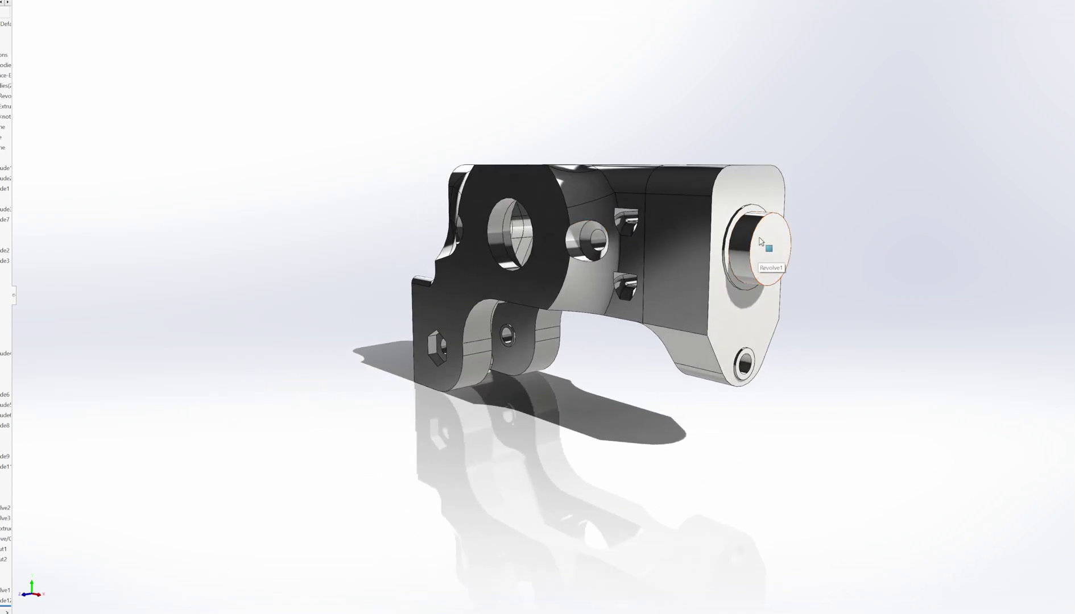
pyautogui.moveTo(512, 233); pyautogui.dragTo(647, 234, button='middle')
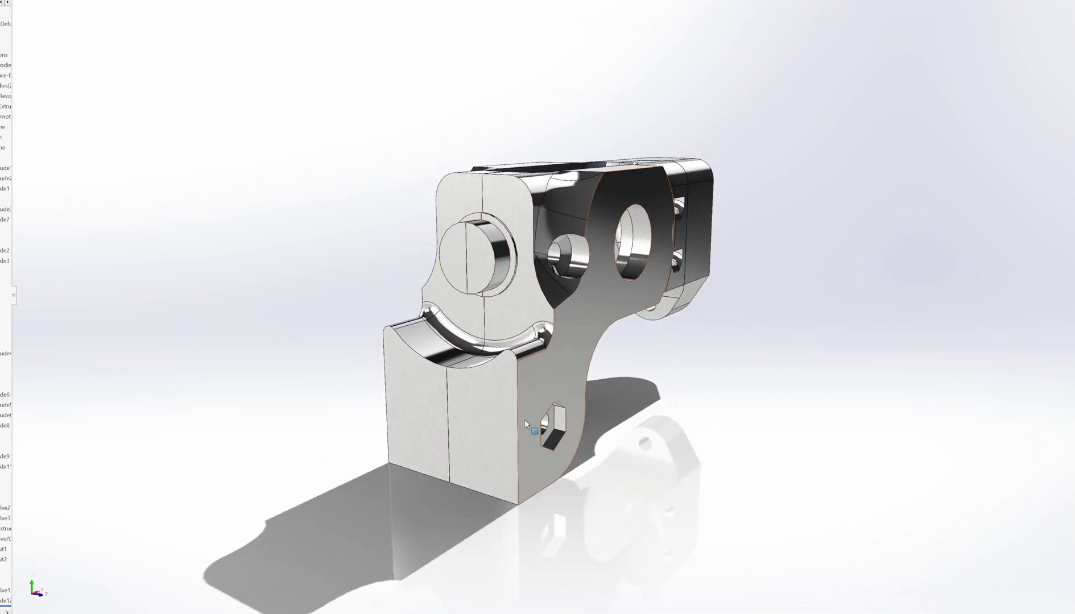
# Step: Examine the Axis B Block's hex nut recess, screw holes, end bosses and small lower pivot tab from several sides
pyautogui.moveTo(535, 429); pyautogui.dragTo(414, 316, button='middle')
pyautogui.scroll(-3, 475, 395)
pyautogui.moveTo(543, 255); pyautogui.dragTo(498, 257, button='middle')
pyautogui.scroll(3, 563, 273)
pyautogui.scroll(-3, 808, 203)
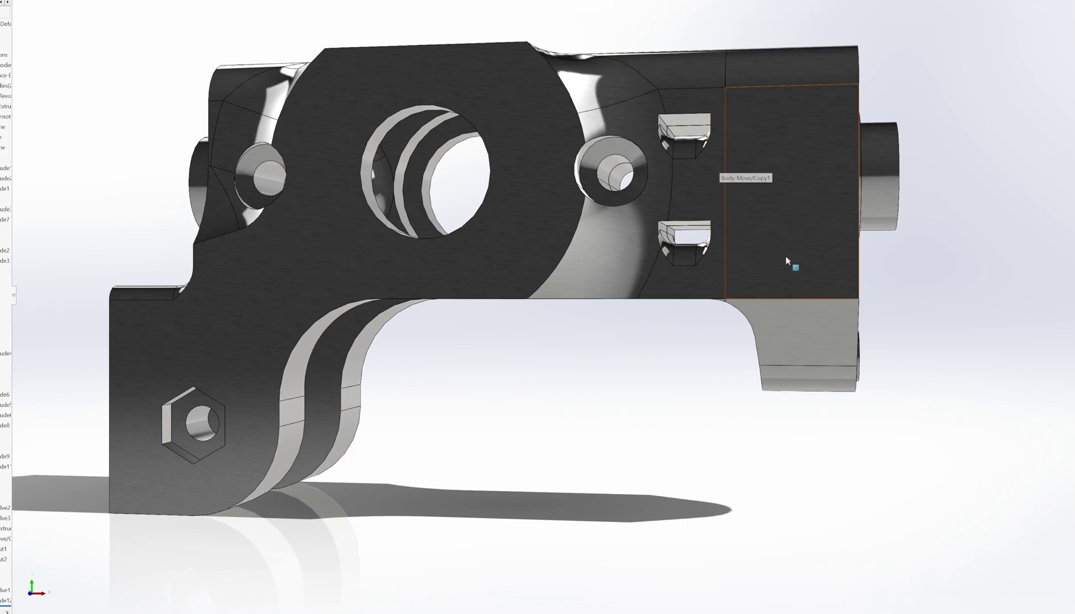
pyautogui.moveTo(788, 255); pyautogui.dragTo(702, 245, button='middle')
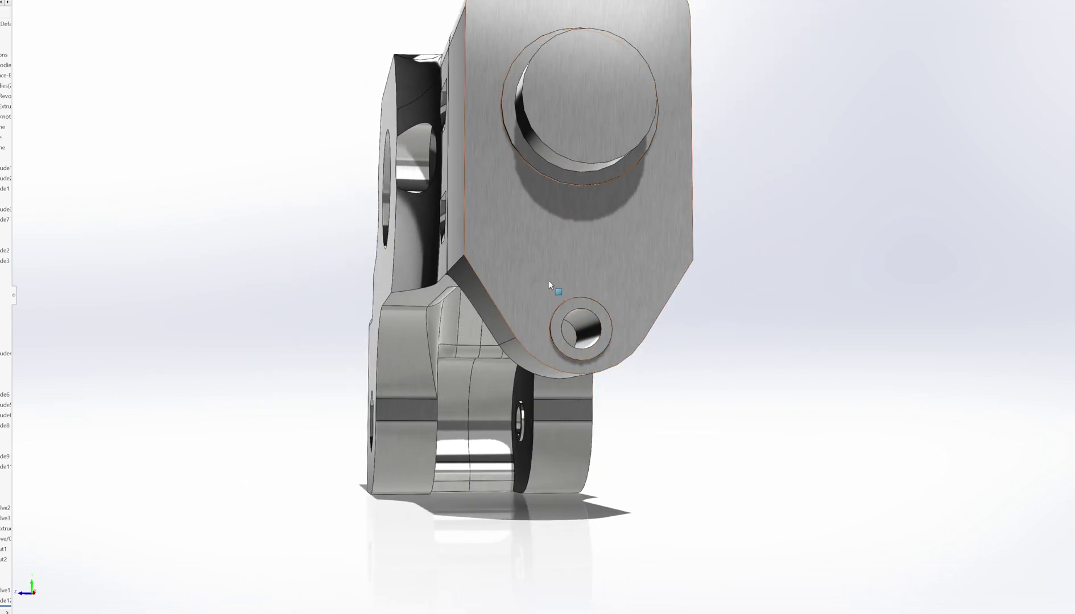
pyautogui.moveTo(549, 280); pyautogui.dragTo(271, 290, button='middle')
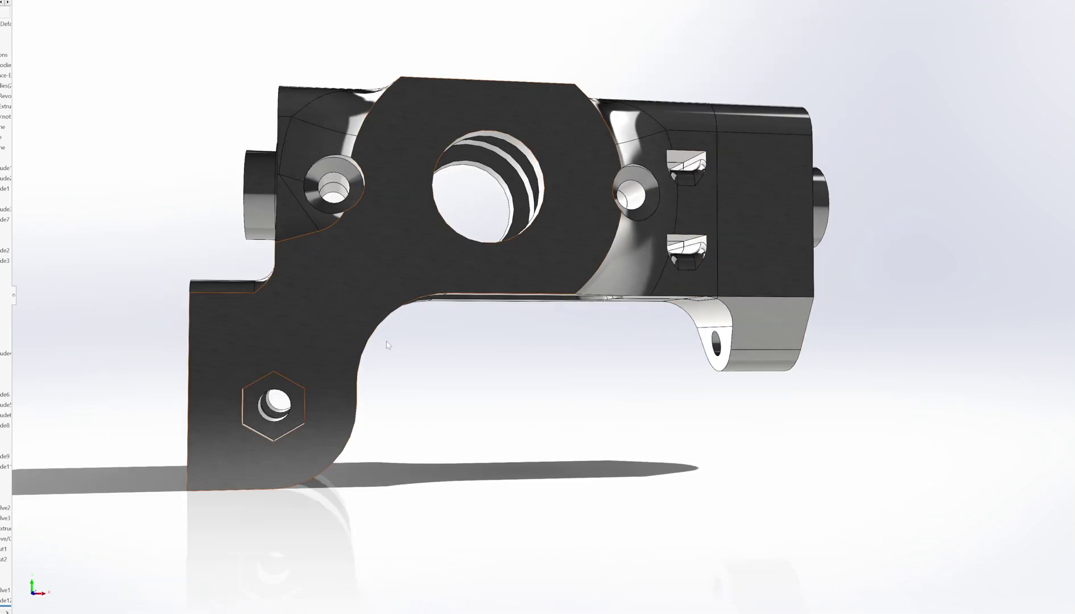
pyautogui.moveTo(208, 237); pyautogui.dragTo(277, 334, button='middle')
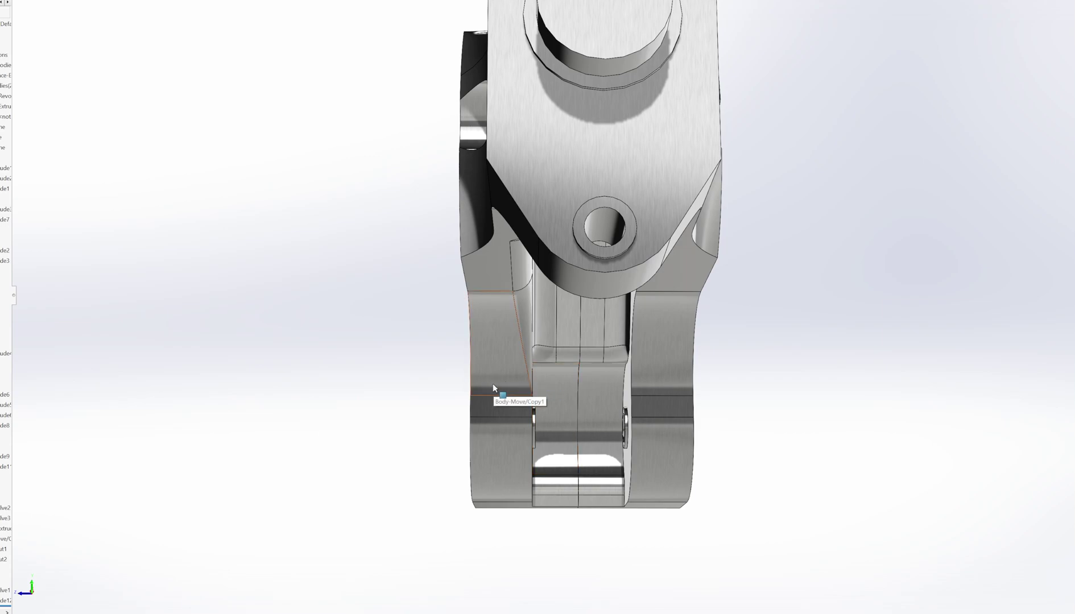
pyautogui.moveTo(432, 351); pyautogui.dragTo(554, 371, button='middle')
pyautogui.scroll(1, 408, 326)
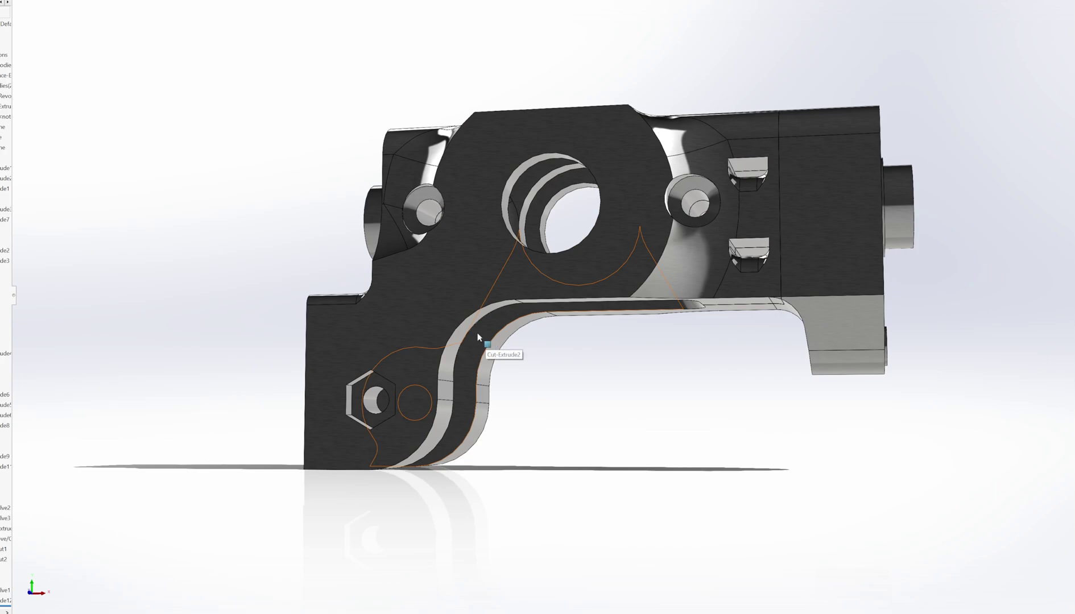
# Step: Cut the block with a temporary section view through its middle, inspect the interior, and restore the full view
pyautogui.moveTo(476, 337); pyautogui.dragTo(398, 205, button='middle')
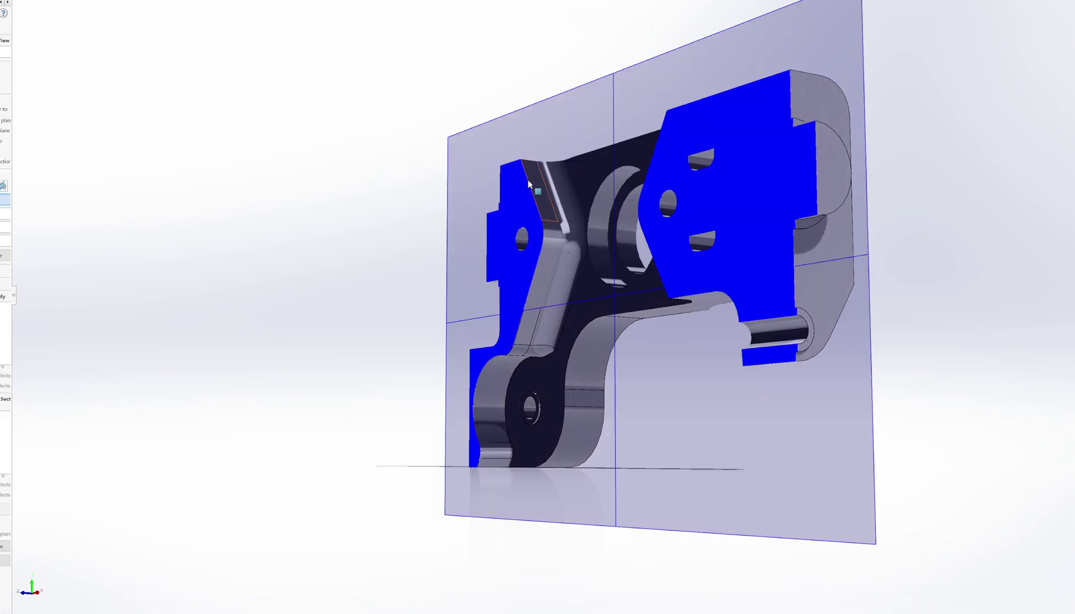
pyautogui.moveTo(196, 384); pyautogui.dragTo(320, 385, button='middle')
pyautogui.click(1052, 32)
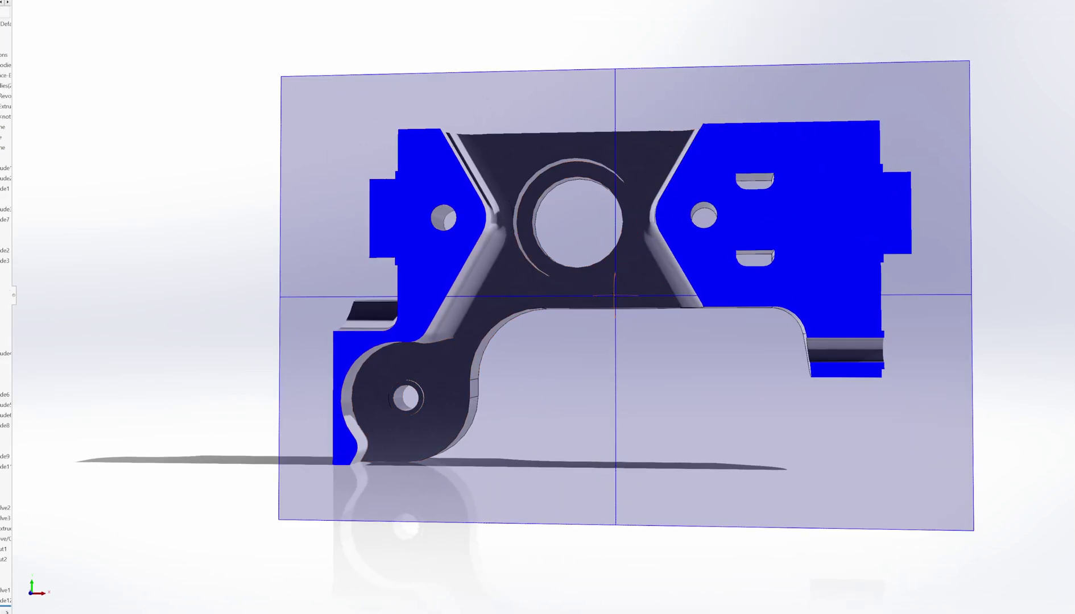
pyautogui.moveTo(615, 251); pyautogui.dragTo(591, 281, button='middle')
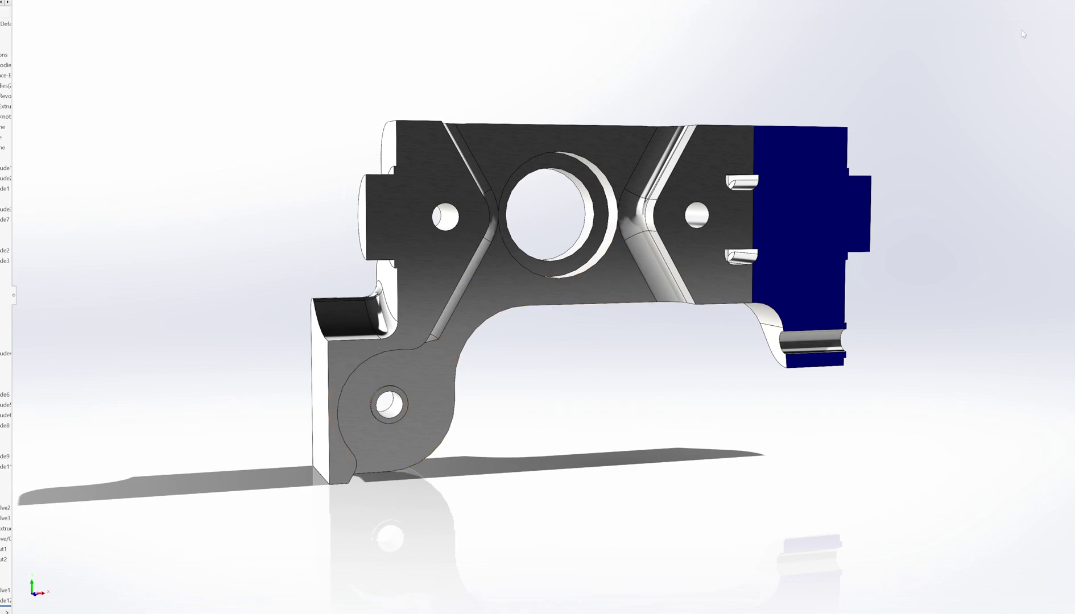
pyautogui.click(559, 1)
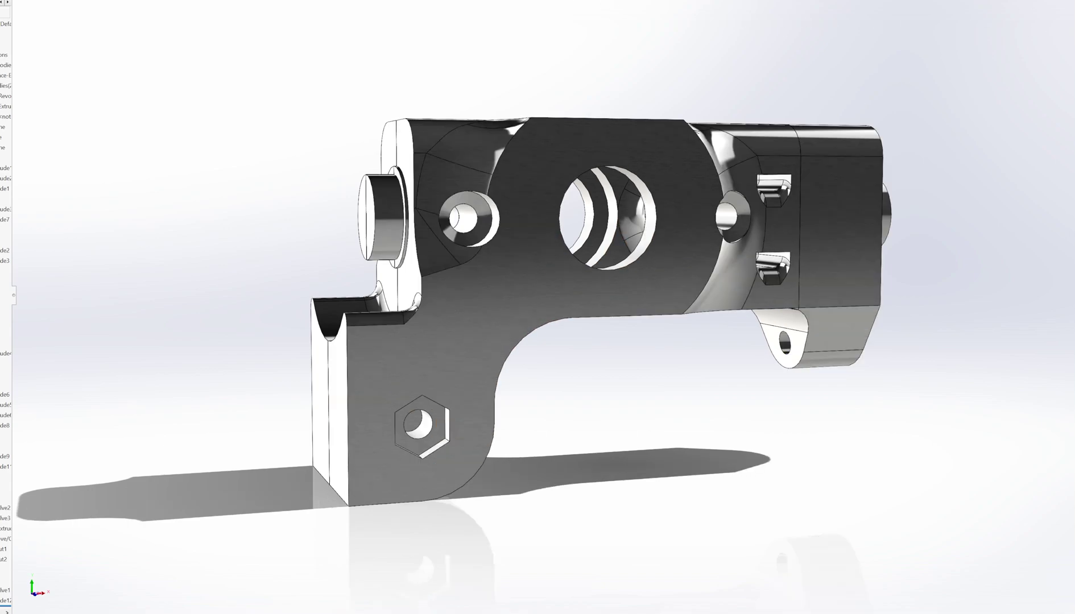
# Step: Close the Axis B Block part without saving changes and return to the two assemblies
pyautogui.hotkey('ctrl', 'w')
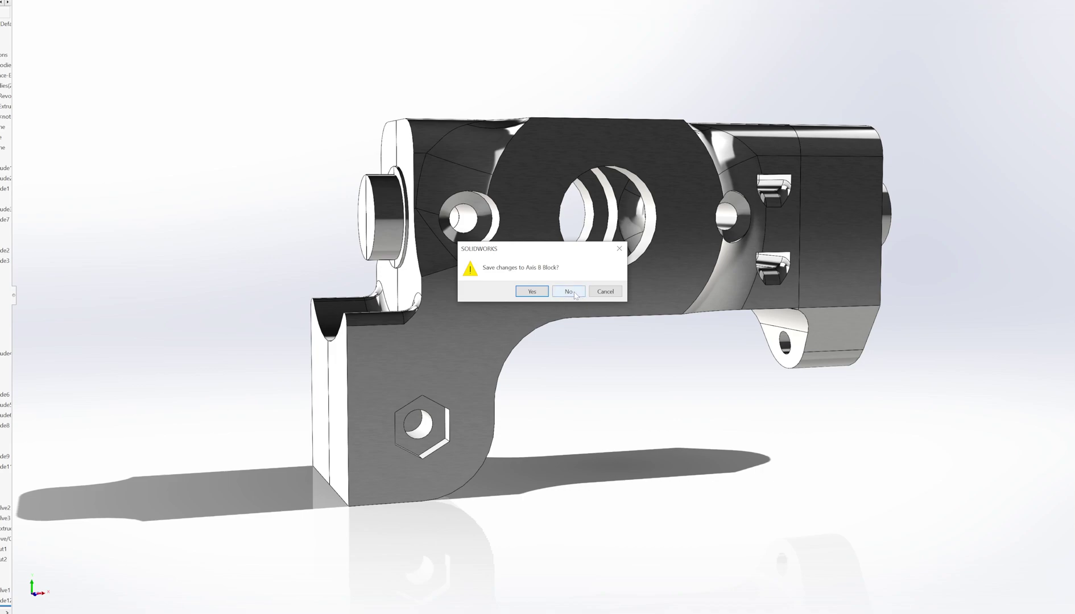
pyautogui.click(569, 292)
pyautogui.click(493, 309)
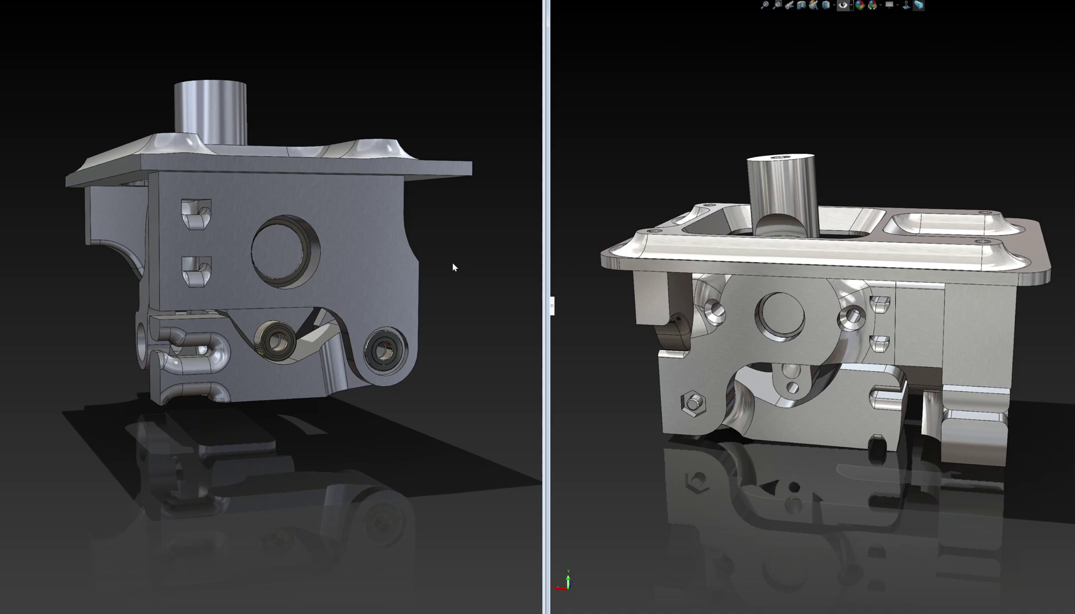
# Step: Examine the old assembly's arm bearings and pivots from several sides, highlighting the top plate's bearing support face
pyautogui.moveTo(384, 307)
pyautogui.mouseDown(button='middle')
pyautogui.moveTo(419, 277)
pyautogui.moveTo(398, 318)
pyautogui.mouseUp(button='middle')
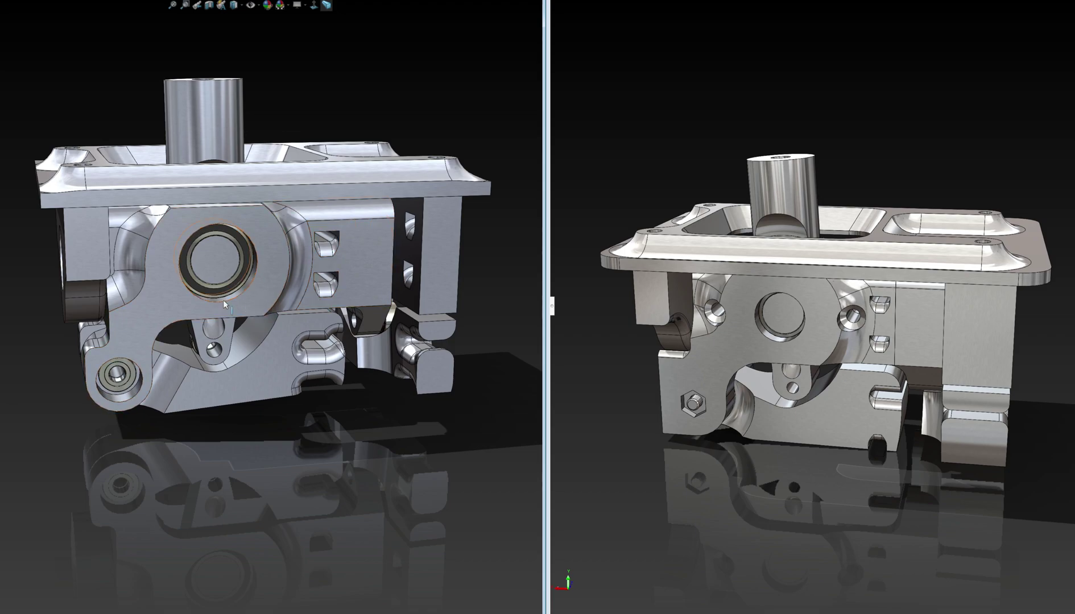
pyautogui.moveTo(307, 376); pyautogui.dragTo(289, 347, button='middle')
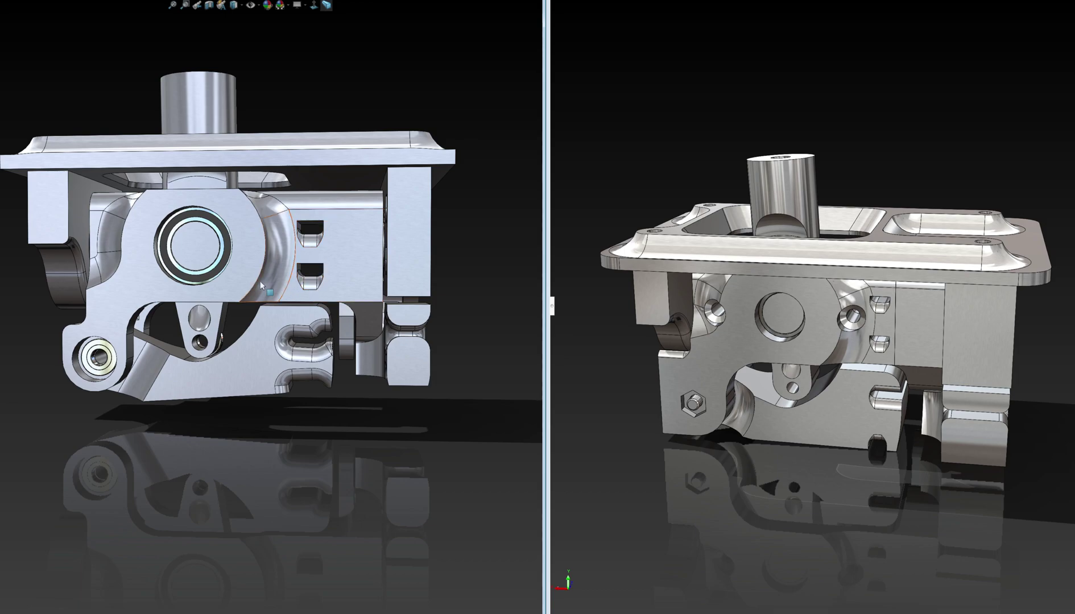
pyautogui.moveTo(261, 285); pyautogui.dragTo(398, 245, button='middle')
pyautogui.click(420, 235)
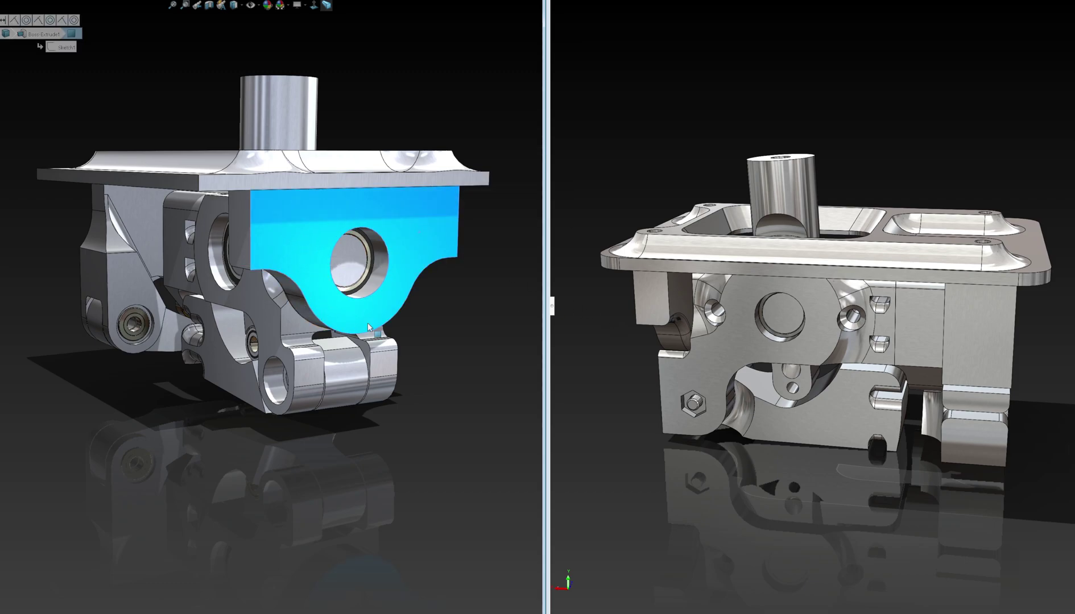
pyautogui.click(462, 327)
pyautogui.moveTo(314, 287); pyautogui.dragTo(358, 282, button='middle')
# Step: Compare the lower arms and pivot joints of the old and new assemblies from matching sides
pyautogui.moveTo(631, 322); pyautogui.dragTo(906, 303, button='middle')
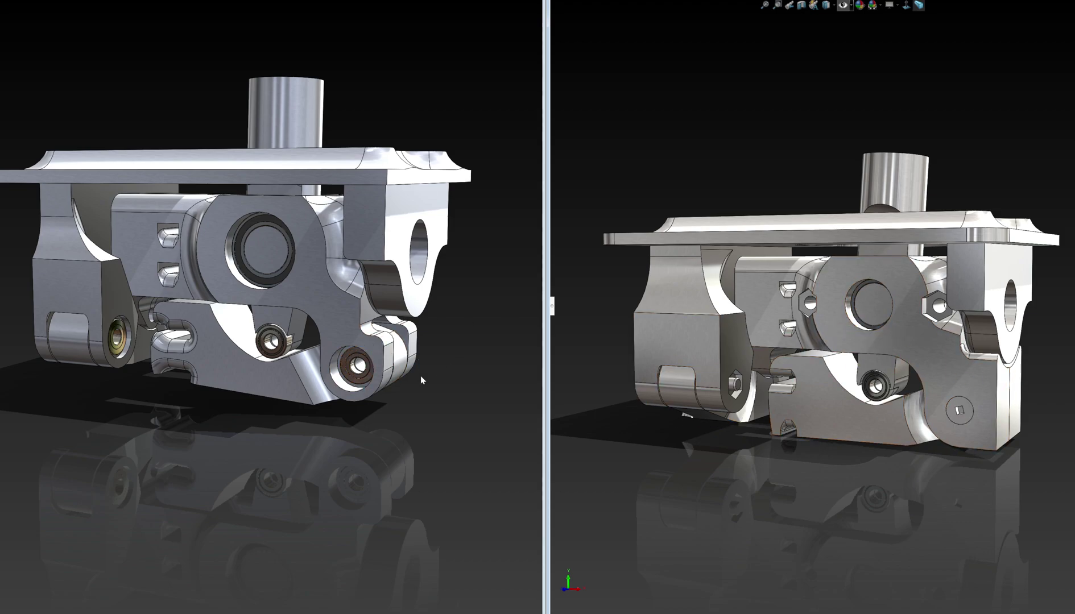
pyautogui.moveTo(442, 356); pyautogui.dragTo(463, 338, button='middle')
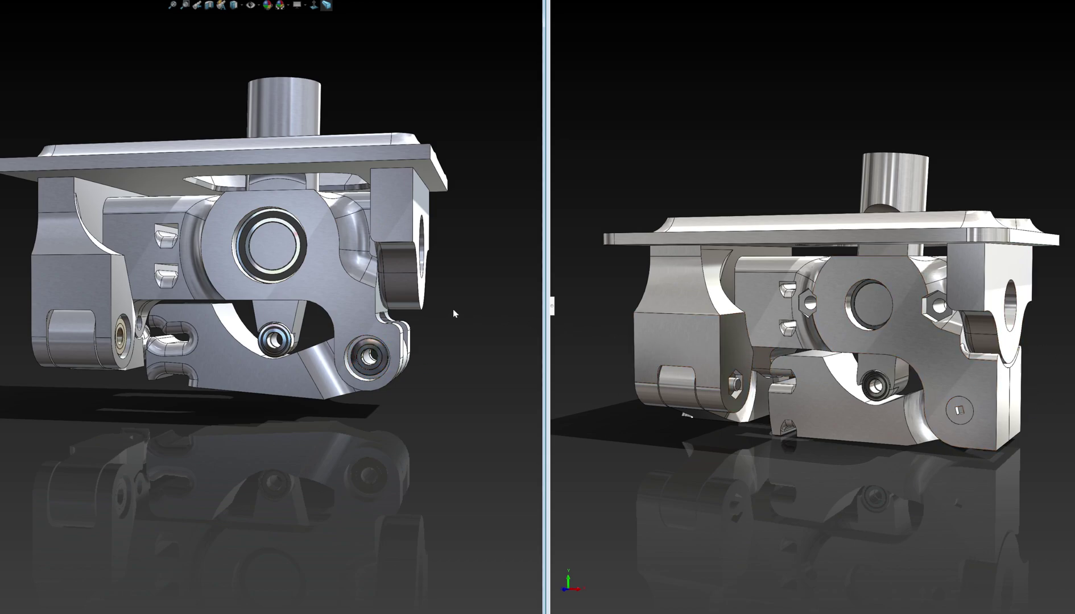
pyautogui.moveTo(461, 288); pyautogui.dragTo(485, 293, button='middle')
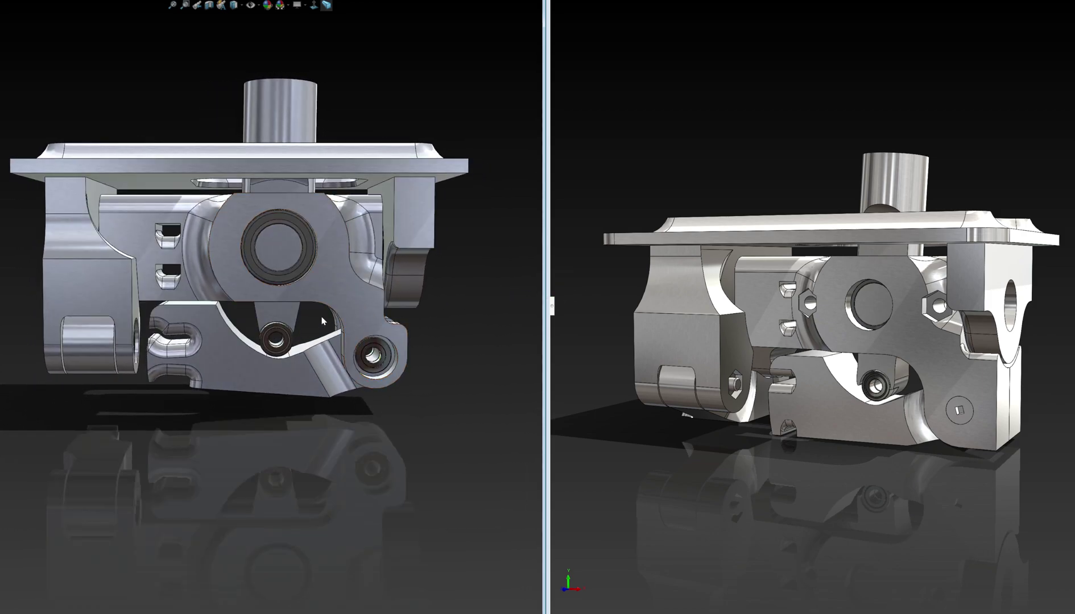
pyautogui.moveTo(959, 410); pyautogui.dragTo(982, 394, button='middle')
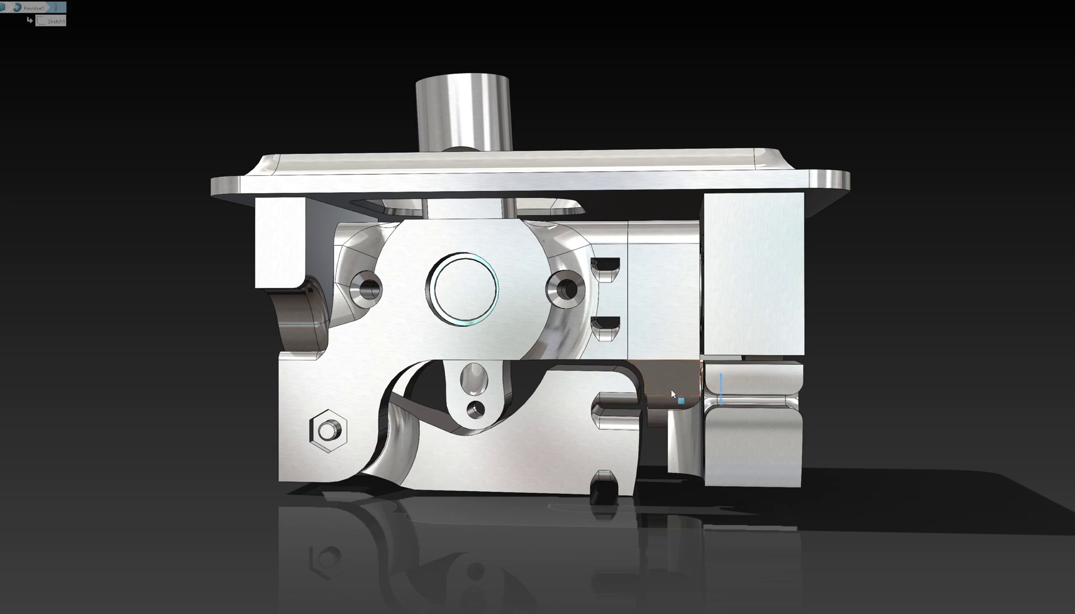
pyautogui.moveTo(679, 389); pyautogui.dragTo(421, 341, button='middle')
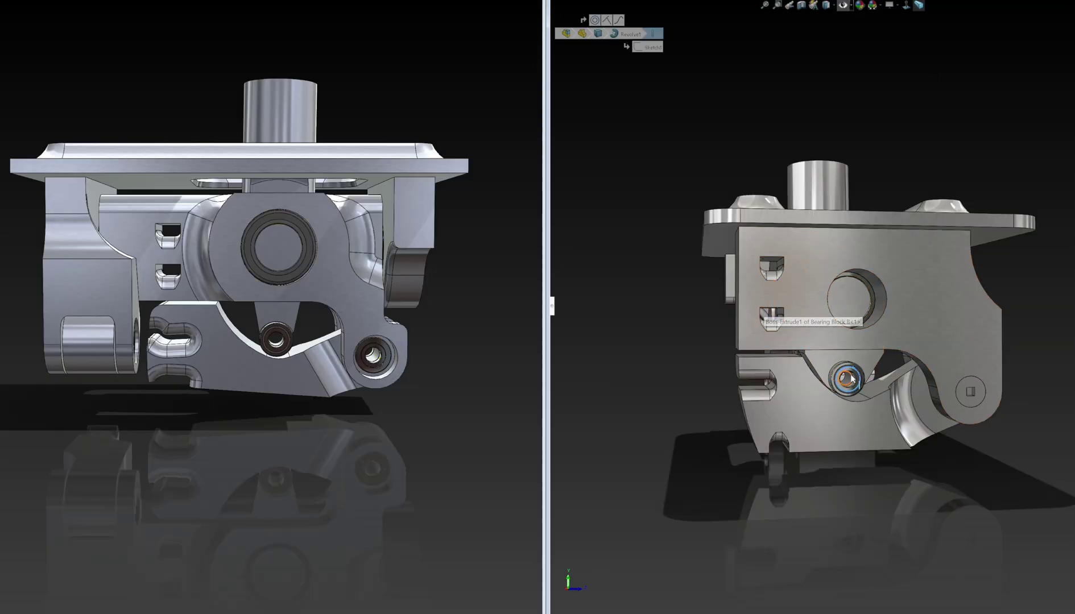
# Step: Highlight the new assembly's tapered center bearing block face and view it straight on without perspective
pyautogui.scroll(-3, 850, 370)
pyautogui.click(798, 355)
pyautogui.click(906, 4)
pyautogui.click(919, 4)
pyautogui.scroll(-3, 830, 398)
pyautogui.scroll(-2, 830, 435)
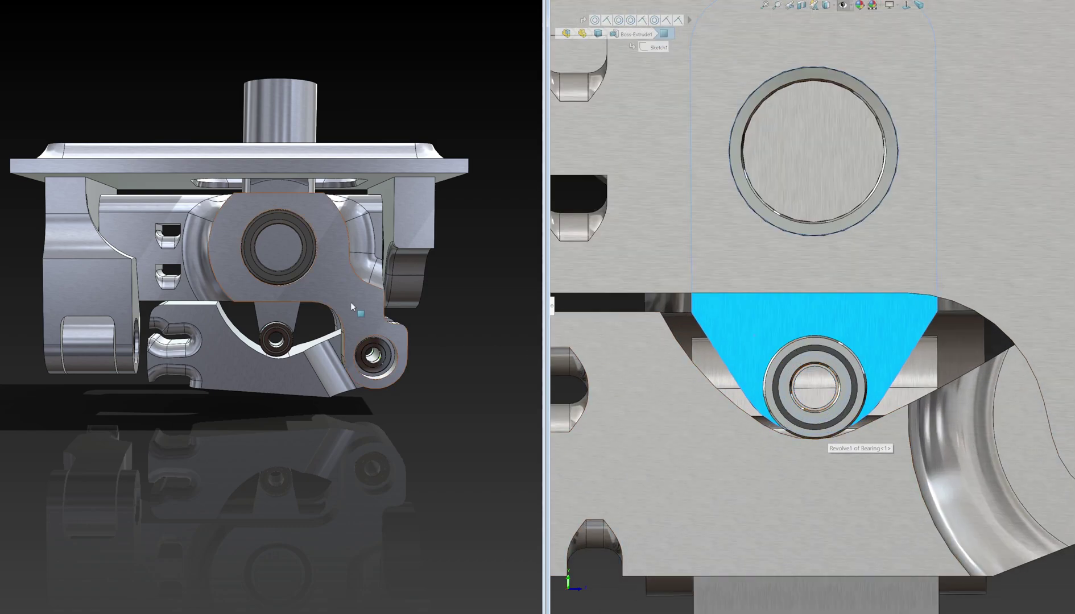
# Step: Highlight the matching tapered bearing block face in the old assembly and view it straight on without perspective
pyautogui.scroll(-1, 252, 325)
pyautogui.click(212, 318)
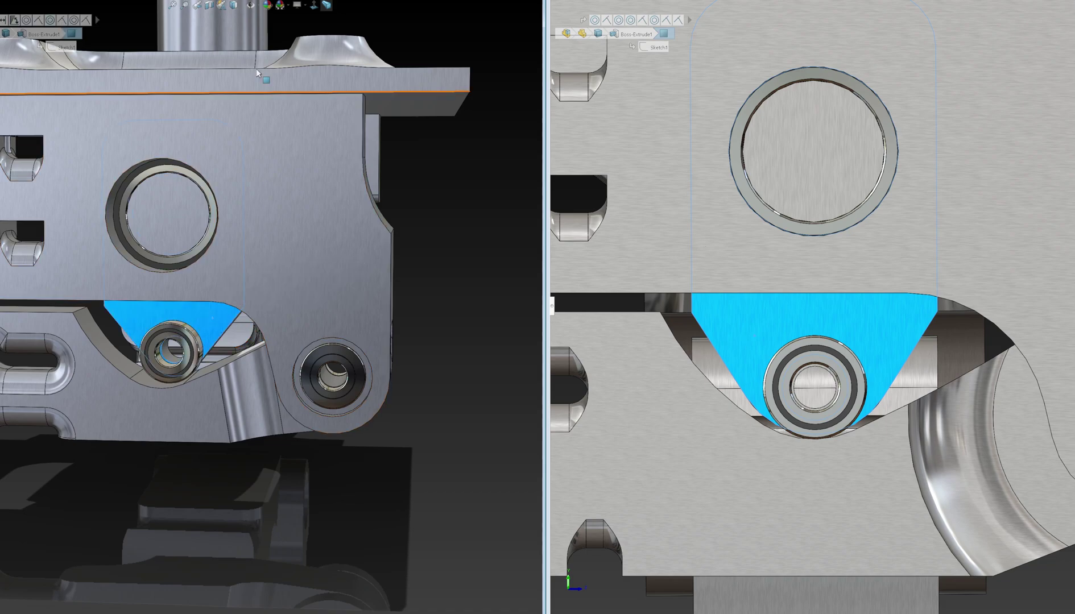
pyautogui.click(313, 5)
pyautogui.click(327, 5)
pyautogui.scroll(-5, 245, 370)
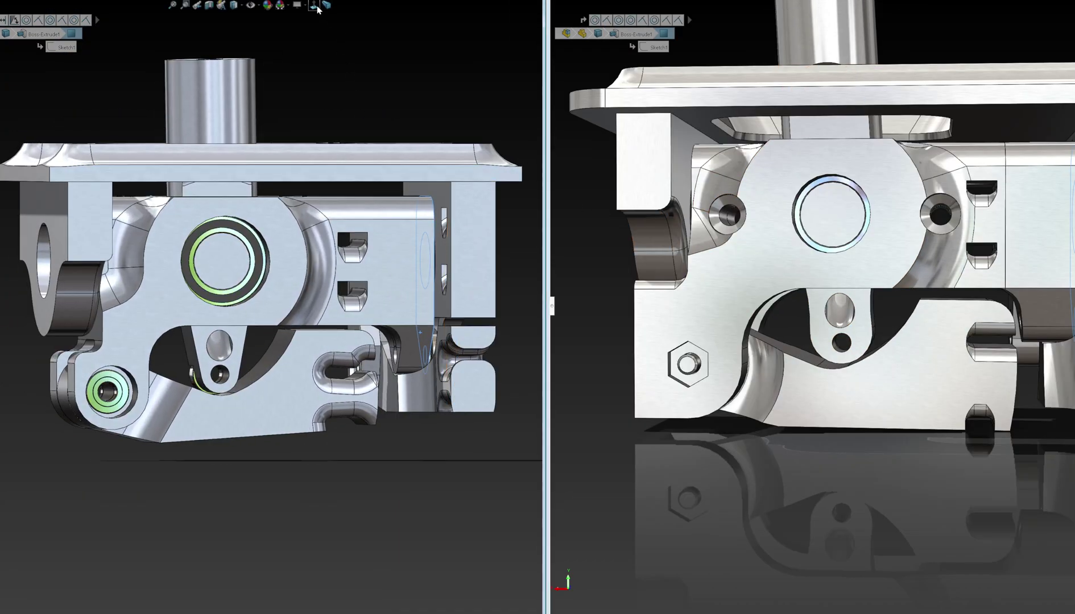
# Step: Restore perspective in the old assembly and compare close-up views of the center pieces' lower lobes in both versions
pyautogui.click(327, 7)
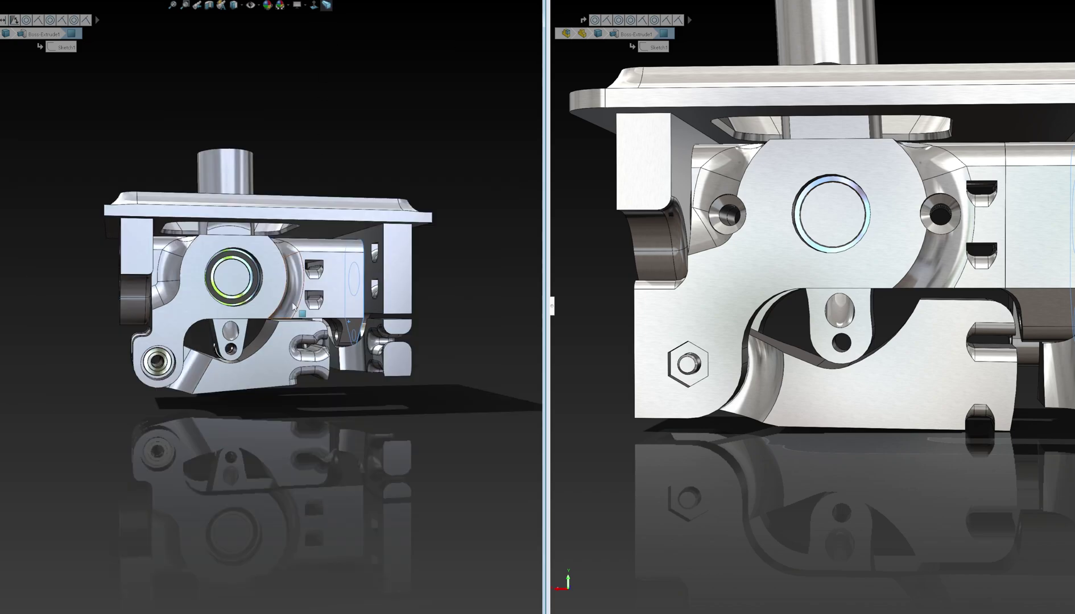
pyautogui.moveTo(287, 325)
pyautogui.mouseDown(button='middle')
pyautogui.moveTo(352, 301)
pyautogui.moveTo(284, 327)
pyautogui.mouseUp(button='middle')
pyautogui.scroll(-6, 230, 345)
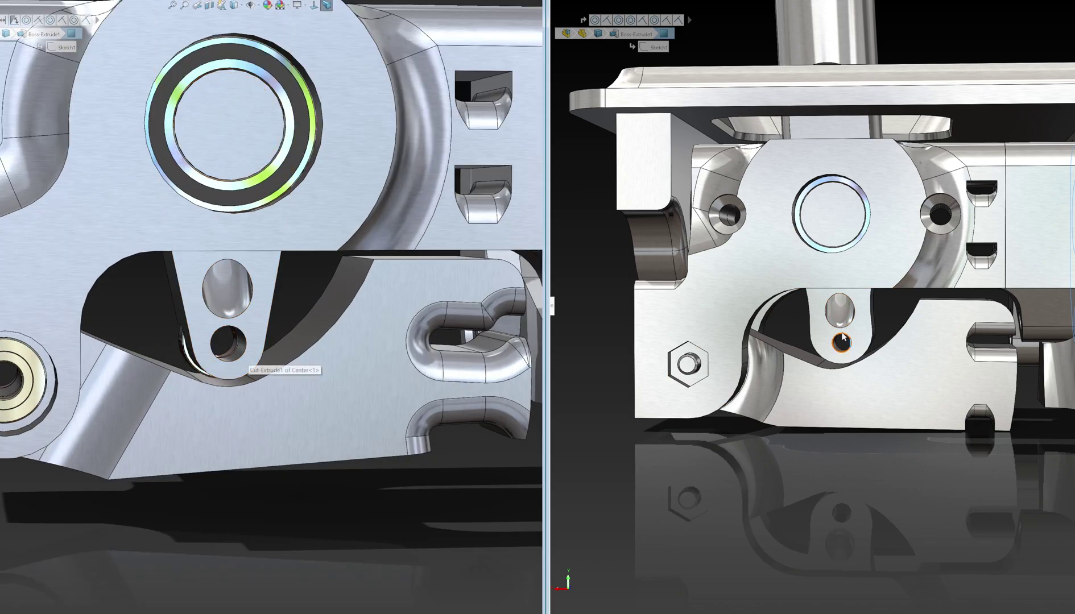
pyautogui.scroll(-5, 835, 341)
pyautogui.scroll(-3, 833, 358)
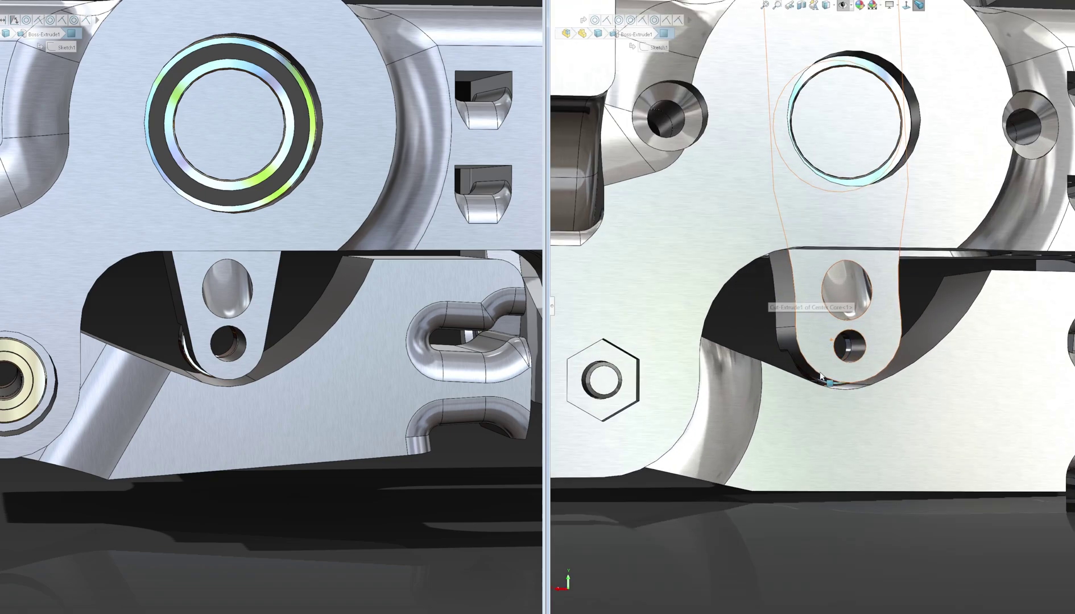
# Step: Examine the clearance between the new center piece's two-hole lobe and the surrounding curved cutout from several angles
pyautogui.moveTo(800, 351); pyautogui.dragTo(757, 342, button='middle')
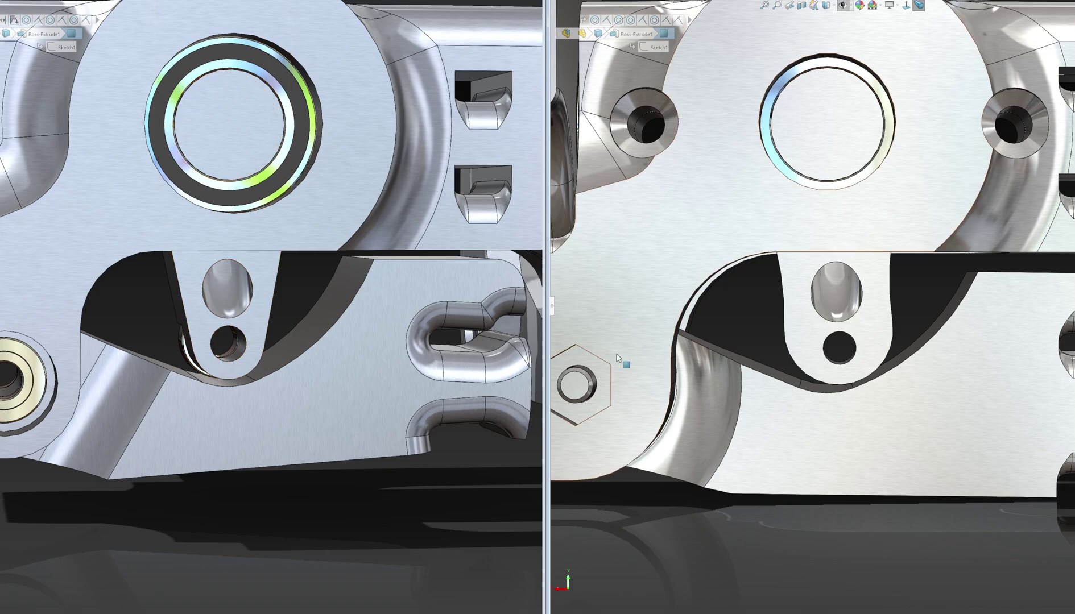
pyautogui.moveTo(818, 357); pyautogui.dragTo(868, 328, button='middle')
pyautogui.middleClick(779, 364)
pyautogui.moveTo(779, 364); pyautogui.dragTo(574, 370, button='middle')
pyautogui.middleClick(805, 381)
pyautogui.moveTo(805, 381); pyautogui.dragTo(839, 360, button='middle')
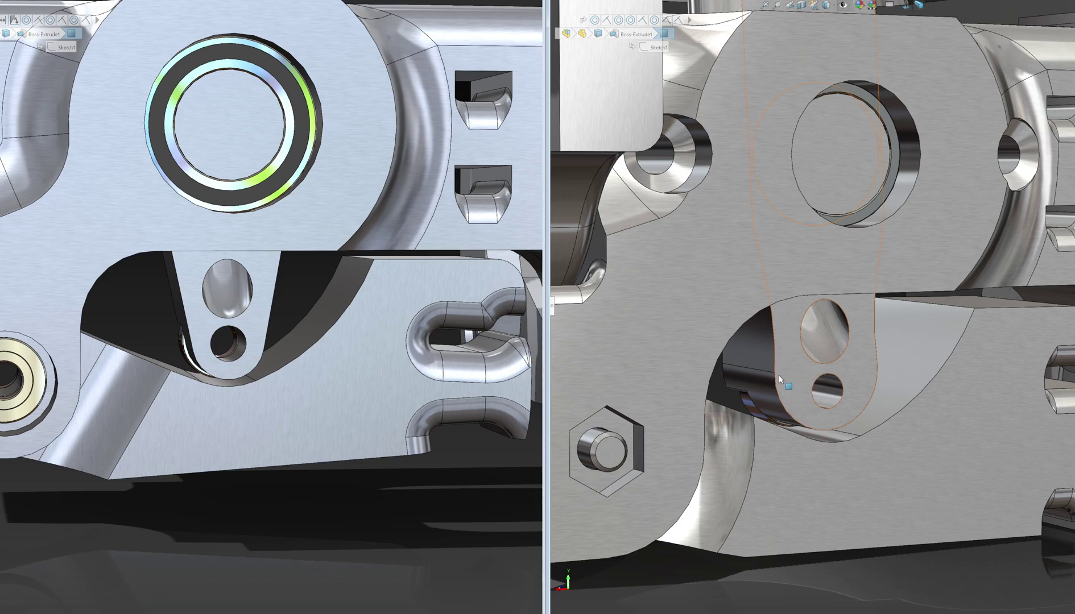
pyautogui.moveTo(779, 376)
pyautogui.mouseDown(button='middle')
pyautogui.moveTo(691, 374)
pyautogui.moveTo(774, 376)
pyautogui.moveTo(739, 376)
pyautogui.moveTo(691, 403)
pyautogui.moveTo(874, 393)
pyautogui.mouseUp(button='middle')
pyautogui.moveTo(782, 367)
pyautogui.mouseDown(button='middle')
pyautogui.moveTo(711, 388)
pyautogui.moveTo(715, 397)
pyautogui.mouseUp(button='middle')
pyautogui.scroll(1, 823, 360)
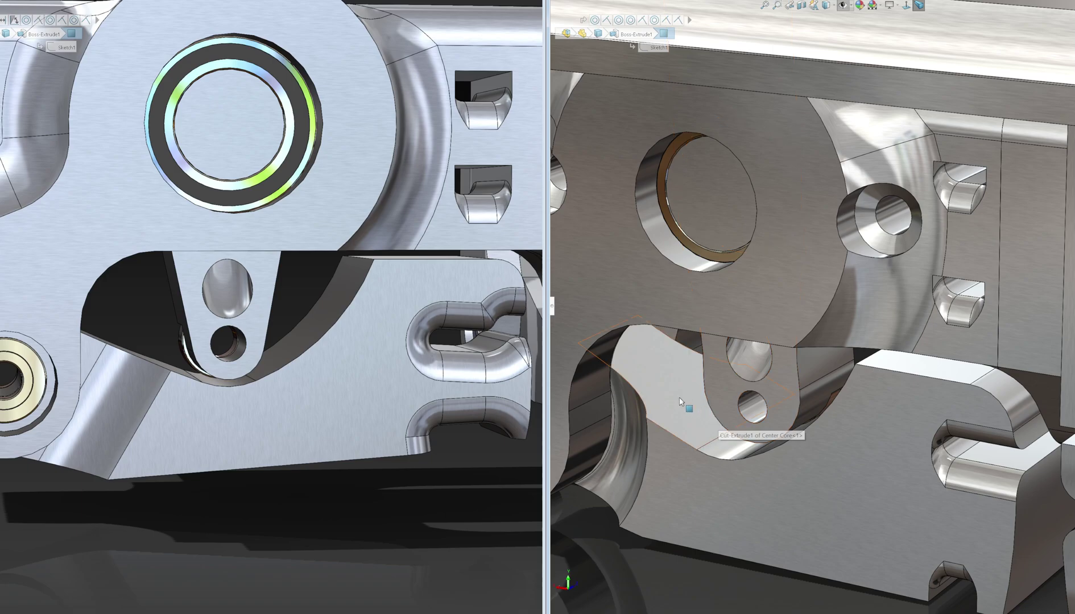
# Step: Highlight the curved clearance groove face on the new assembly's lower arm beside the center lobe
pyautogui.moveTo(654, 393); pyautogui.dragTo(683, 400, button='middle')
pyautogui.click(622, 413)
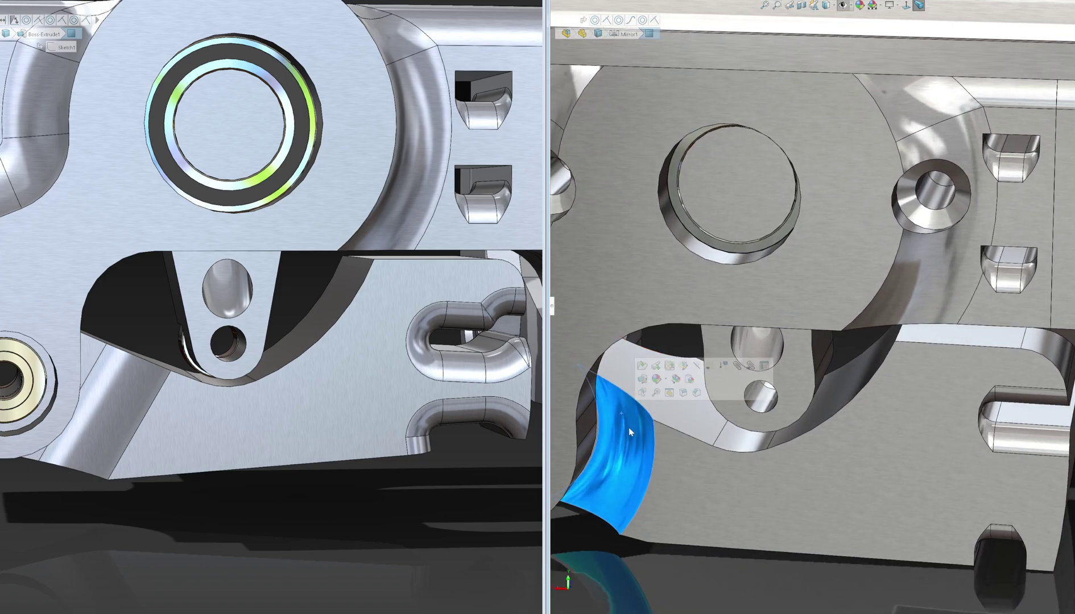
pyautogui.click(655, 393)
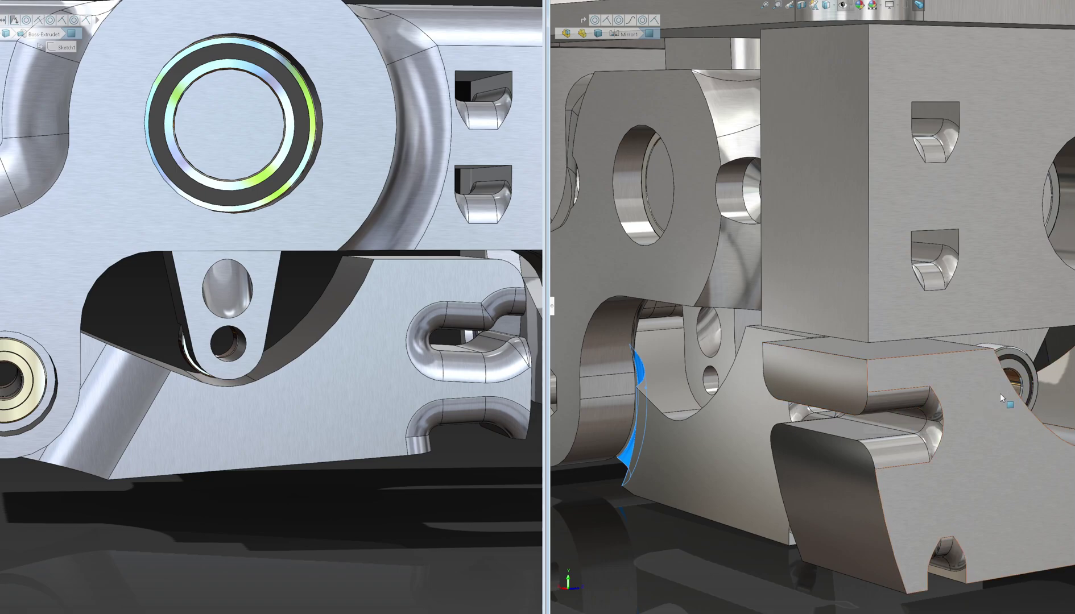
# Step: Examine the small bearing on the new center block and the arm cutout it runs against
pyautogui.moveTo(1000, 397); pyautogui.dragTo(910, 405, button='middle')
pyautogui.scroll(-4, 1022, 410)
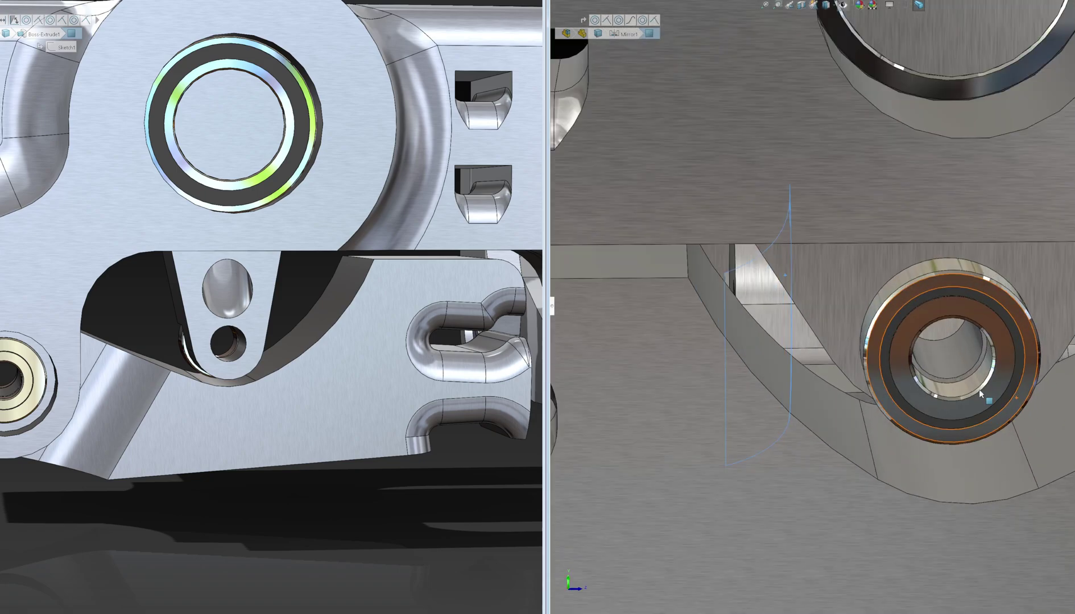
pyautogui.moveTo(974, 391); pyautogui.dragTo(1008, 379, button='middle')
pyautogui.scroll(3, 1007, 380)
pyautogui.scroll(-3, 1008, 380)
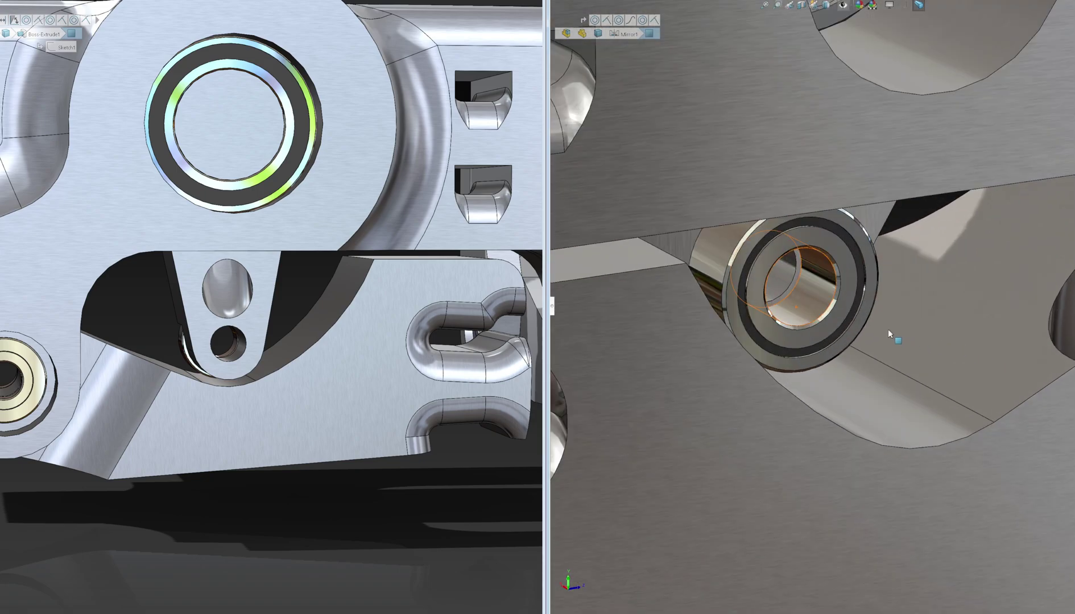
pyautogui.moveTo(888, 333); pyautogui.dragTo(783, 337, button='middle')
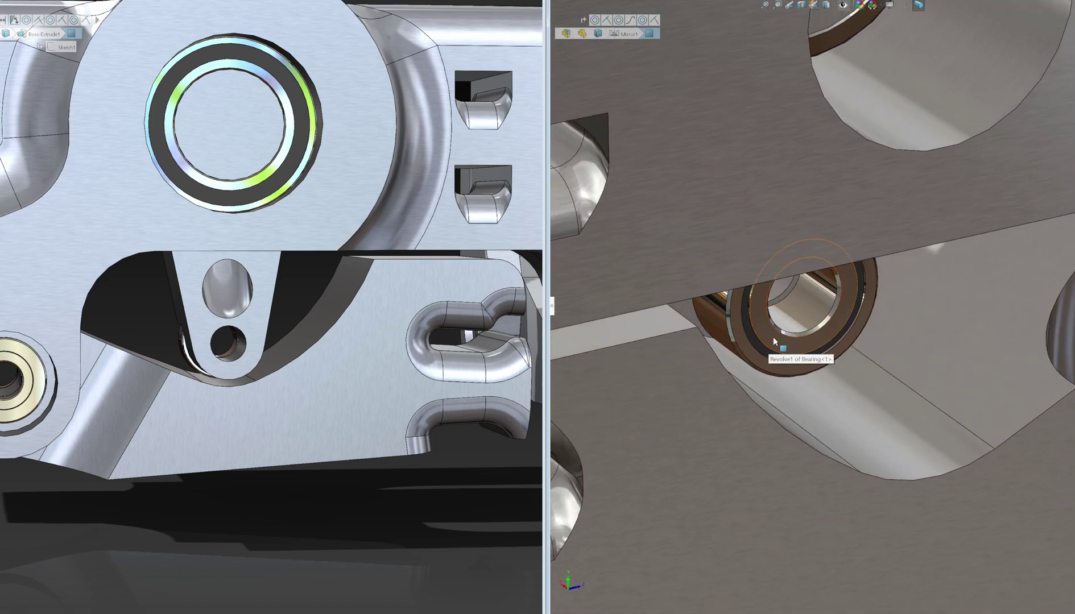
pyautogui.moveTo(856, 366); pyautogui.dragTo(932, 316, button='middle')
# Step: Highlight the lower end tab face of the new assembly's Axis B Block and inspect its surroundings
pyautogui.moveTo(823, 303); pyautogui.dragTo(653, 290, button='middle')
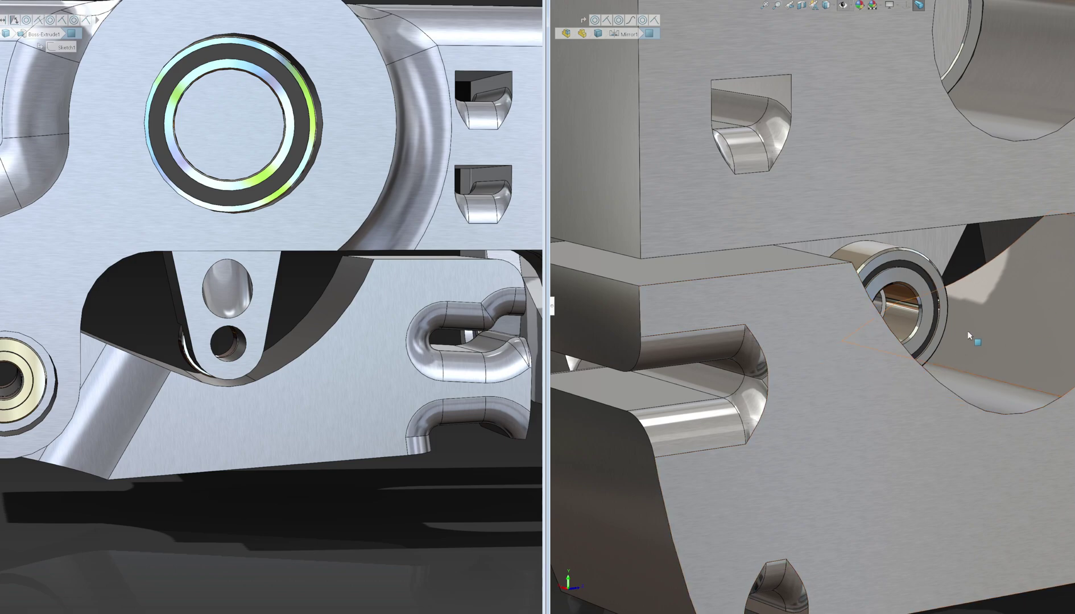
pyautogui.moveTo(969, 334); pyautogui.dragTo(901, 345, button='middle')
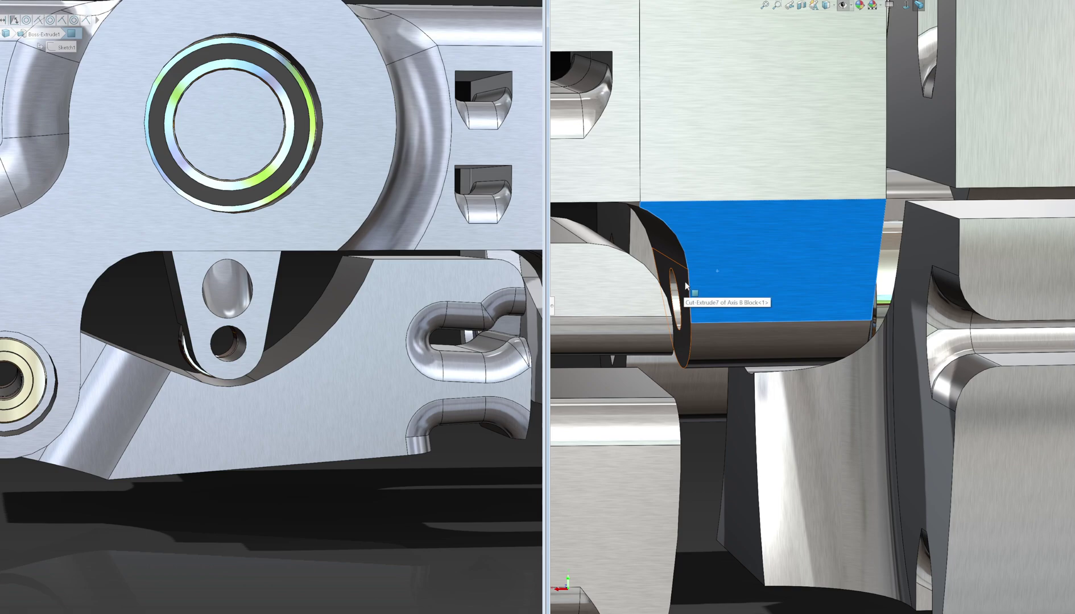
pyautogui.scroll(5, 709, 301)
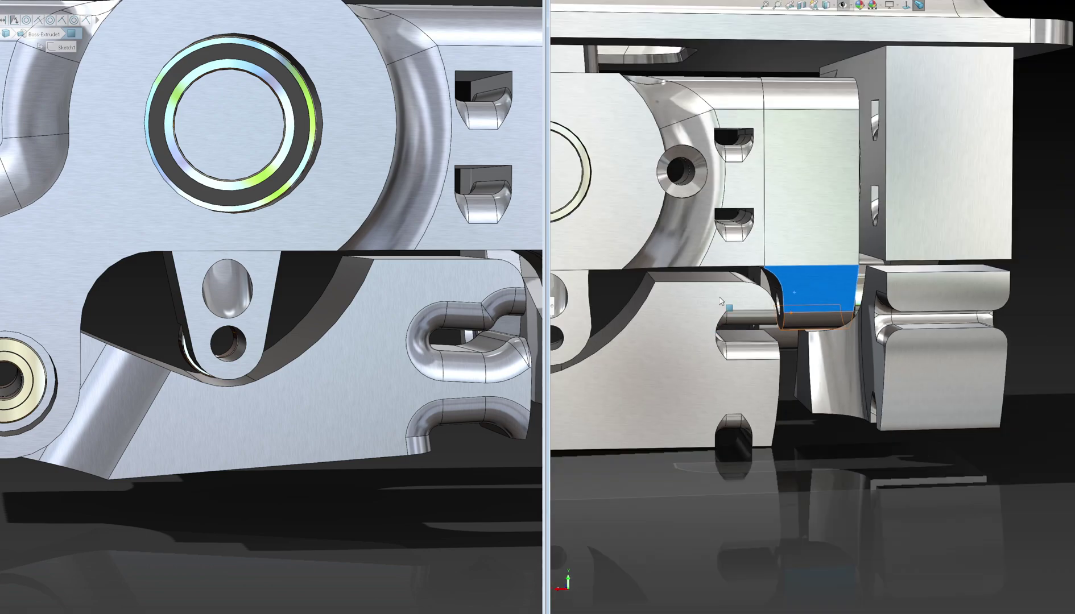